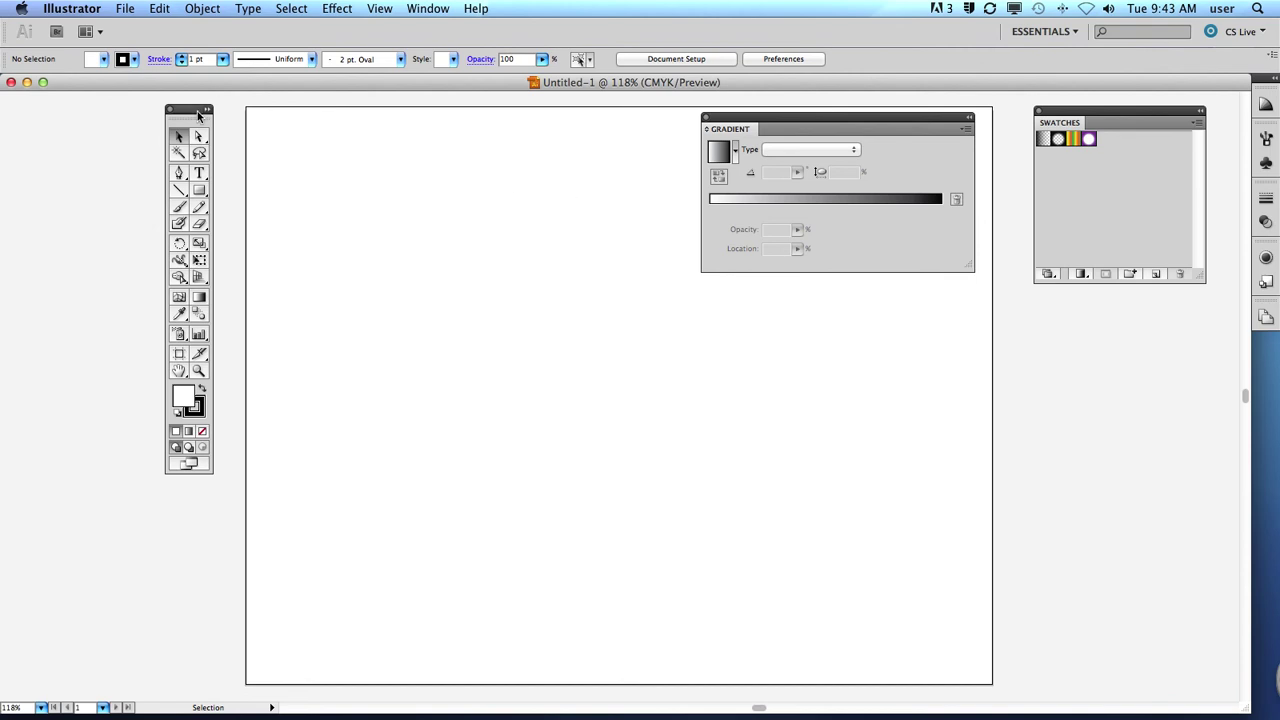
- Move the Tools panel to a slightly lower position beside the blank artboard
left_click_drag(192, 112, 210, 160)
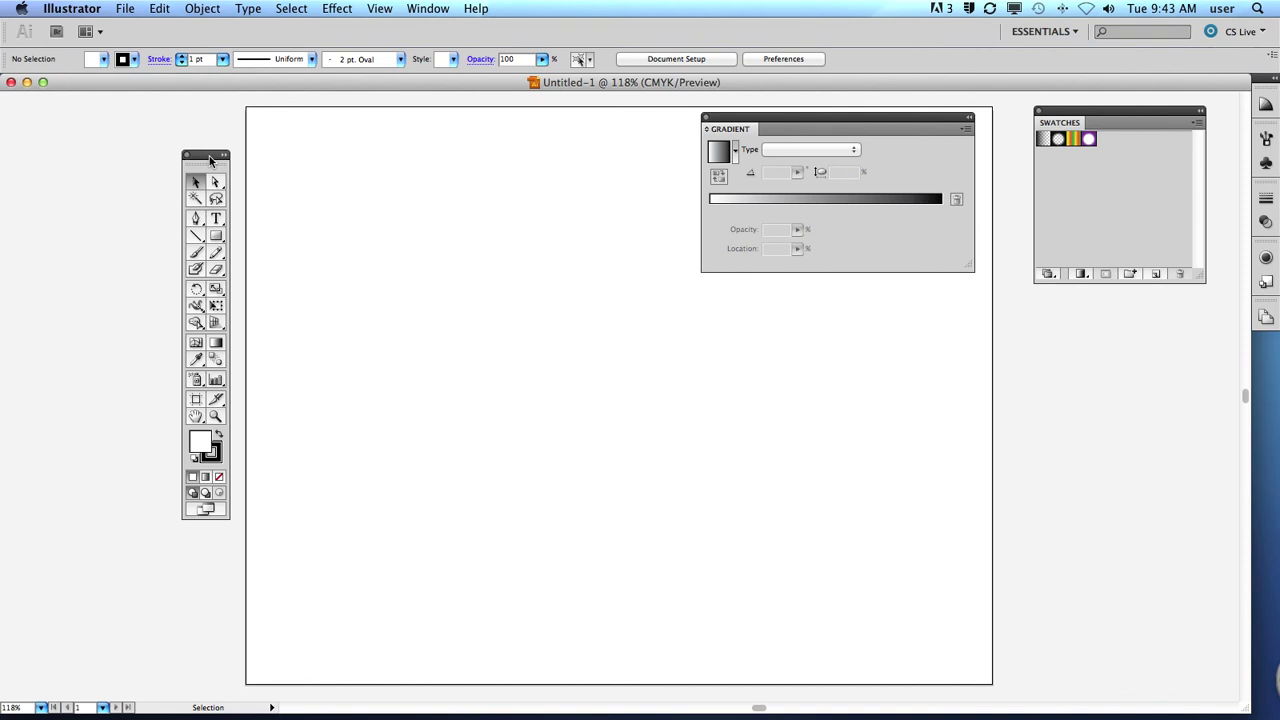
left_click_drag(210, 159, 210, 159)
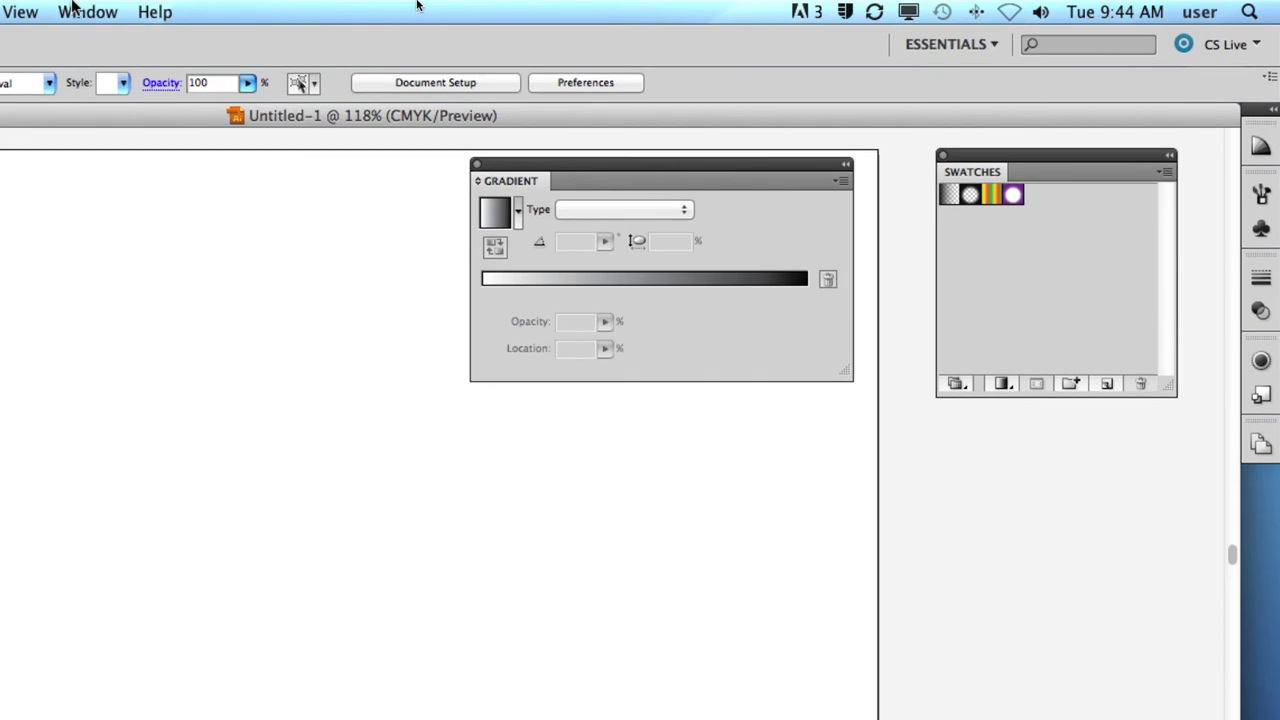
left_click(88, 12)
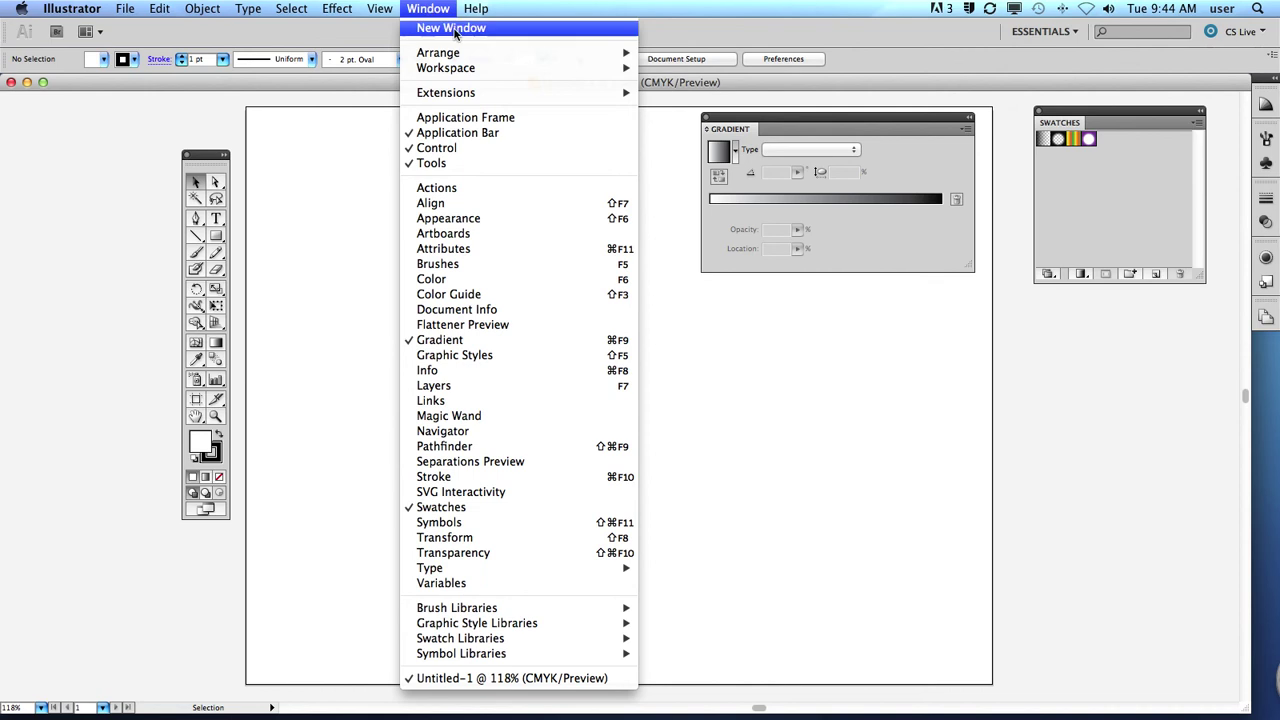
mouse_move(494, 98)
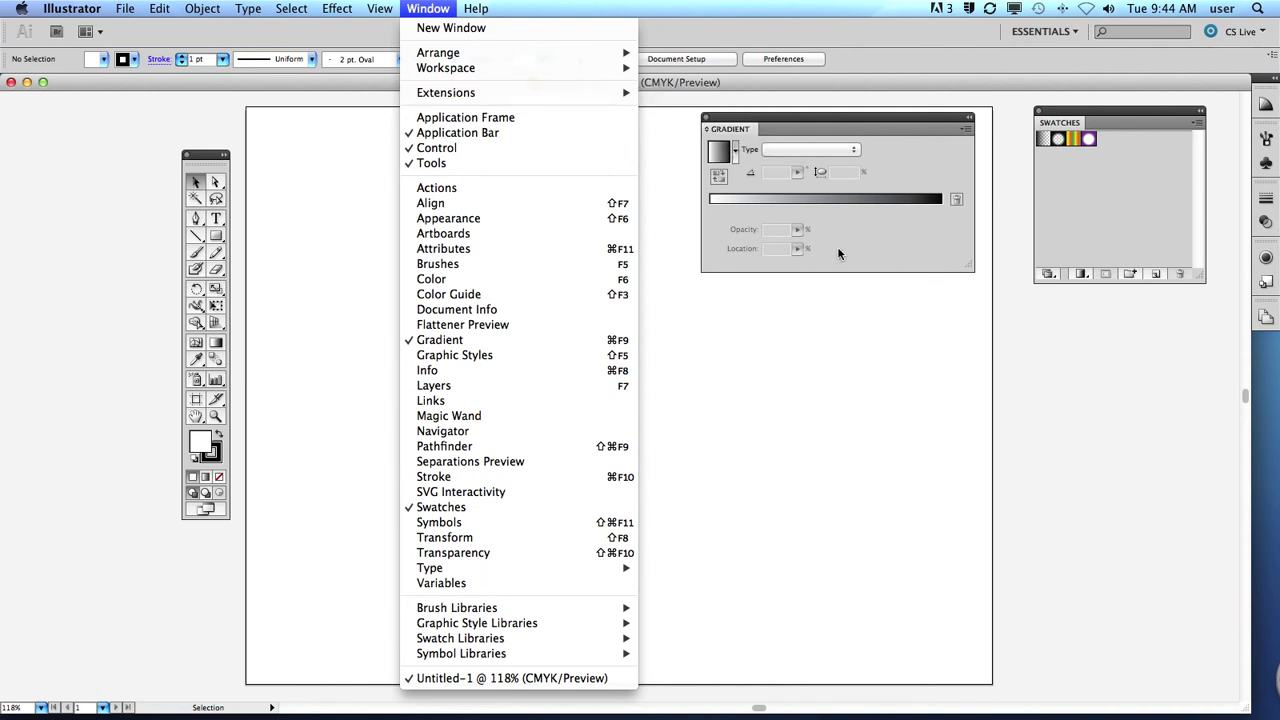
left_click(699, 35)
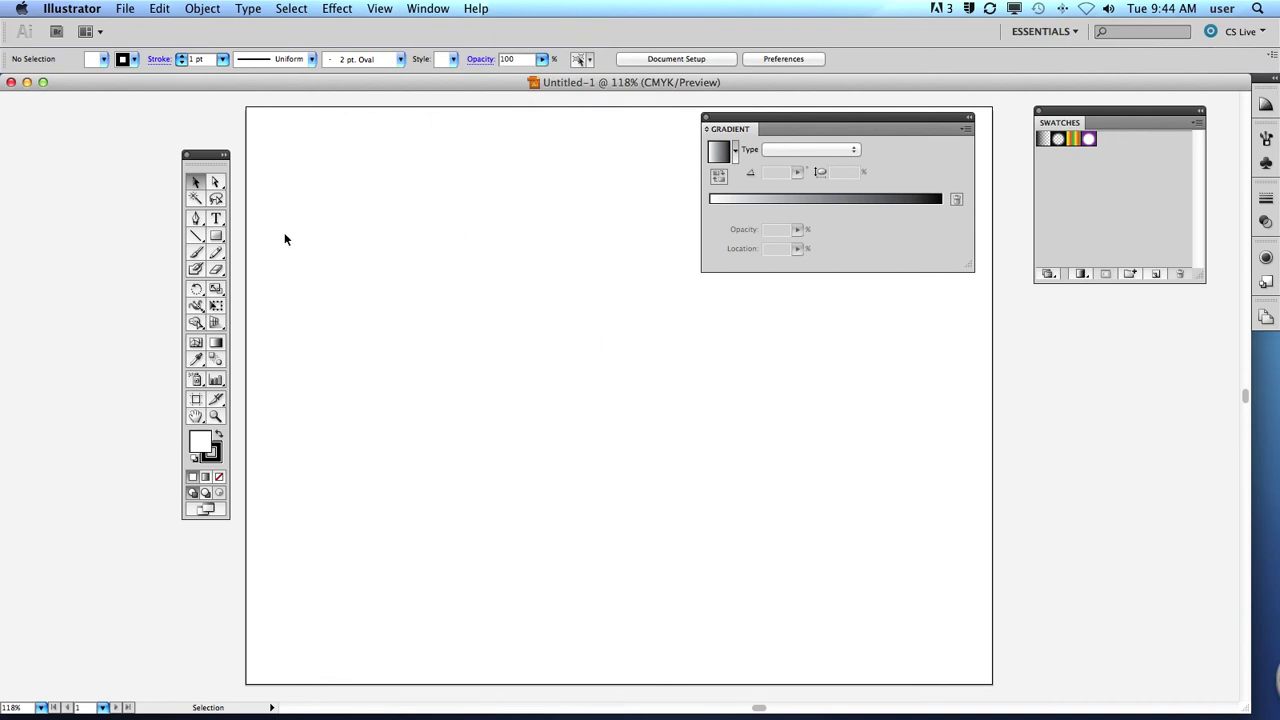
- Draw a 606.779 × 350.847 pt rectangle across the lower artboard and nudge the Swatches panel left
left_click(215, 233)
left_click_drag(347, 336, 917, 668)
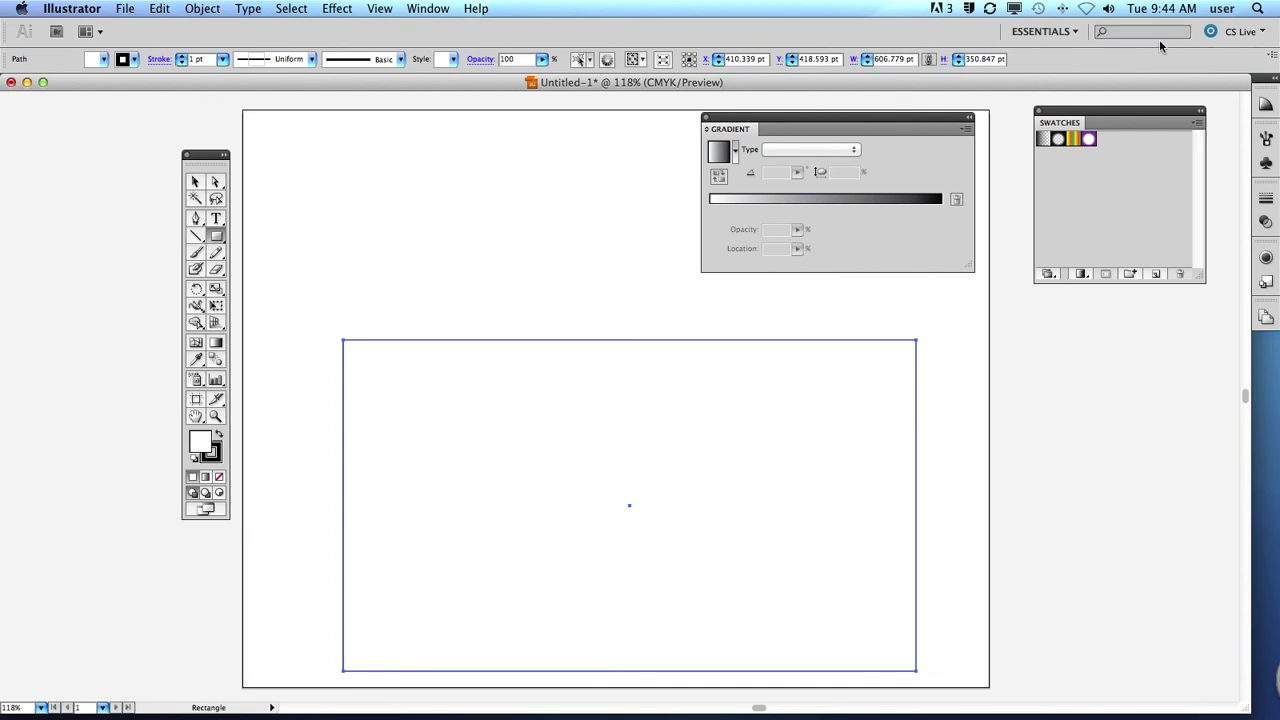
left_click_drag(1068, 110, 1043, 116)
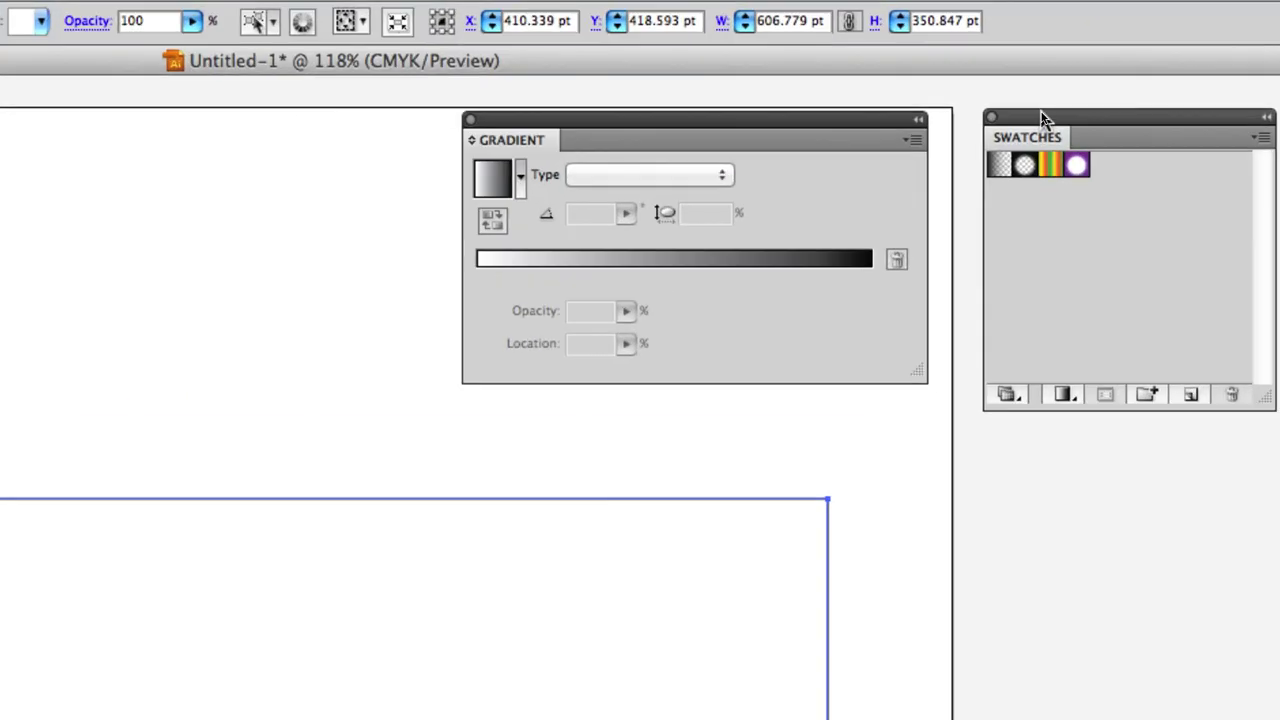
- Filter the Swatches panel from Show All Swatches to Show Gradient Swatches only
left_click(1064, 395)
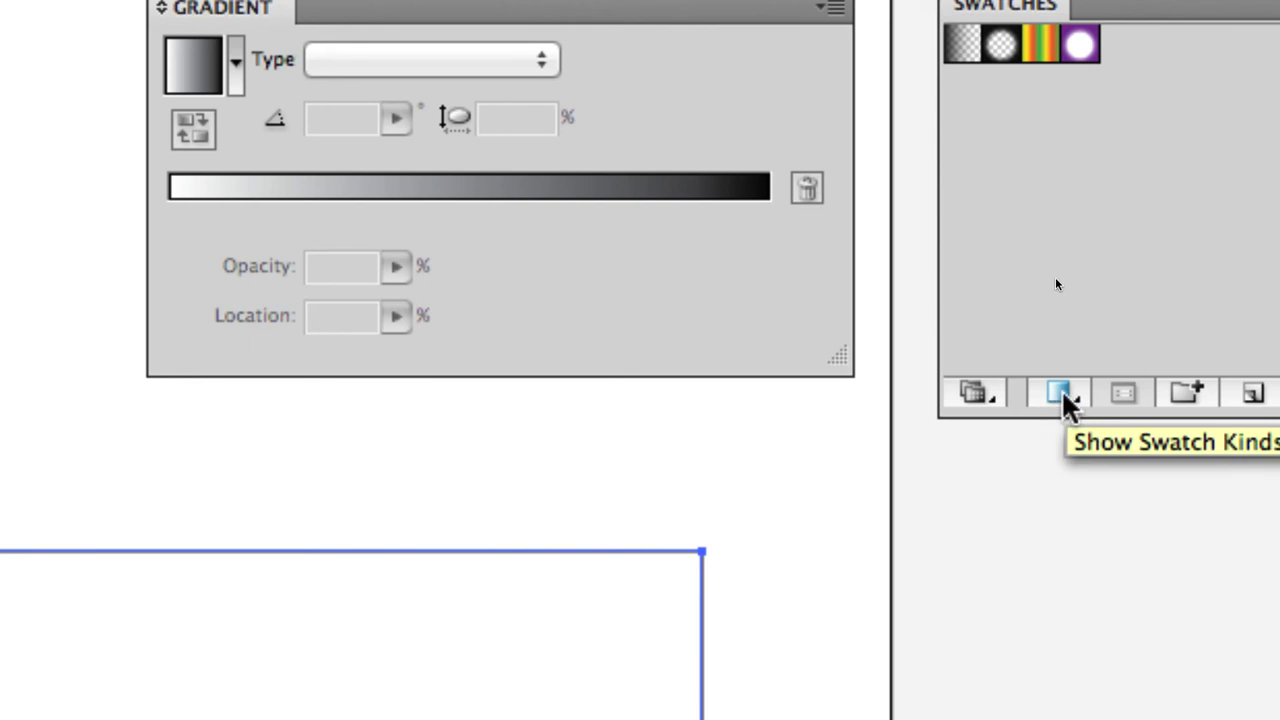
left_click(1062, 403)
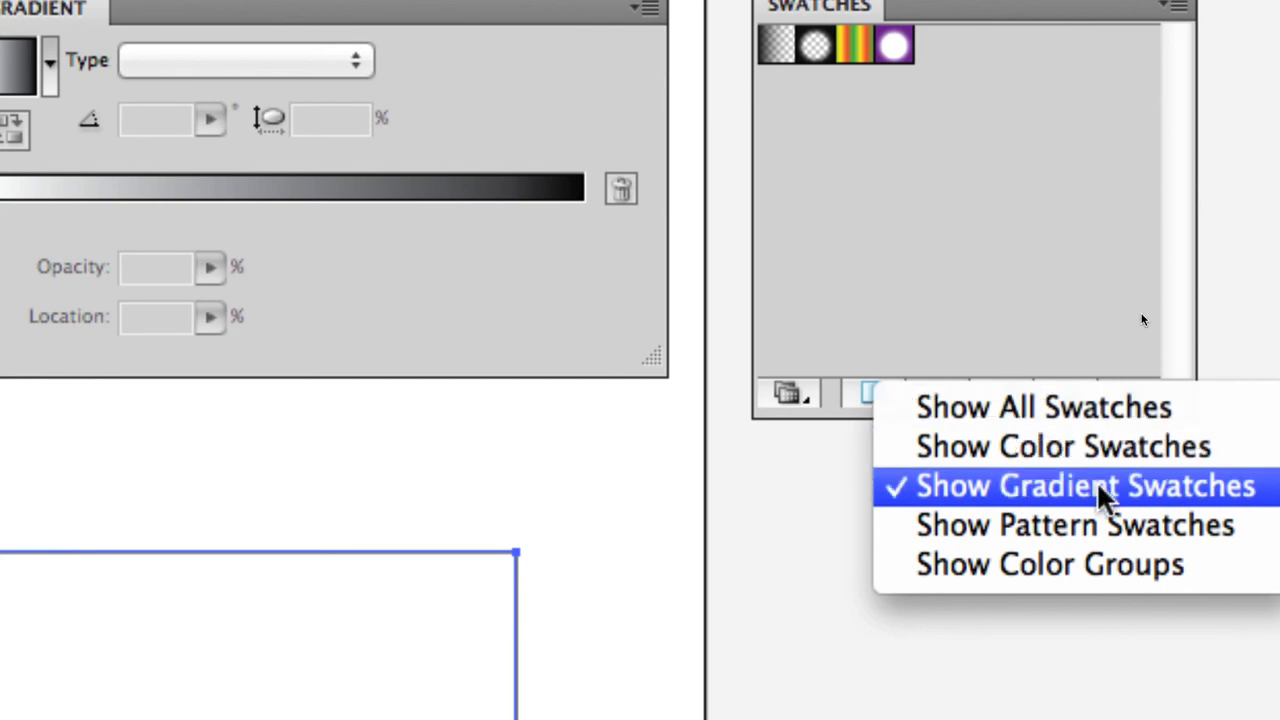
left_click(1040, 408)
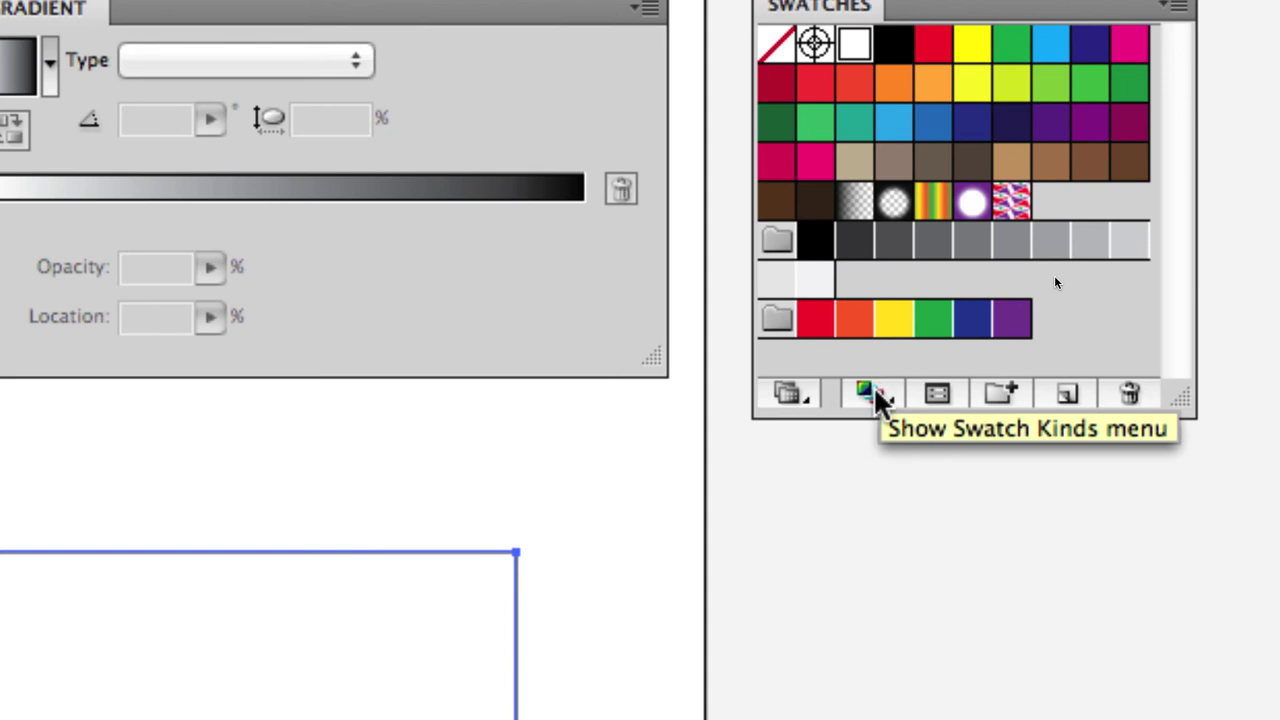
left_click(872, 394)
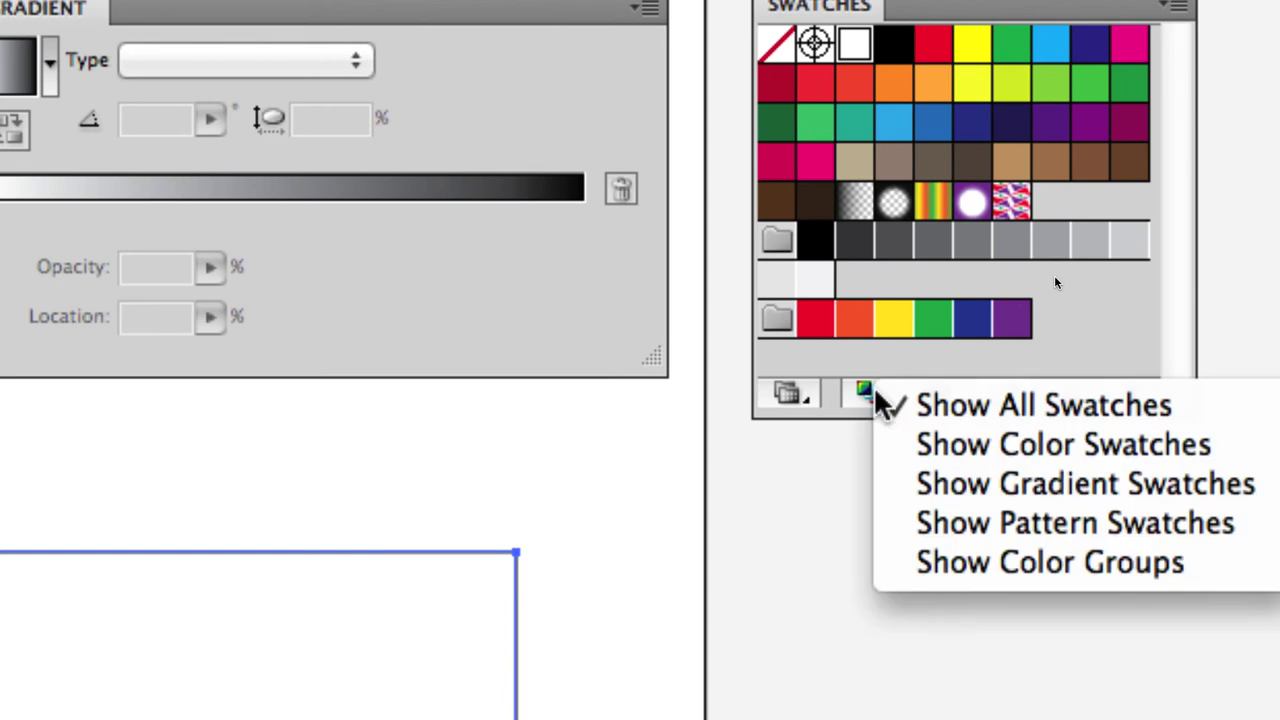
left_click(1040, 490)
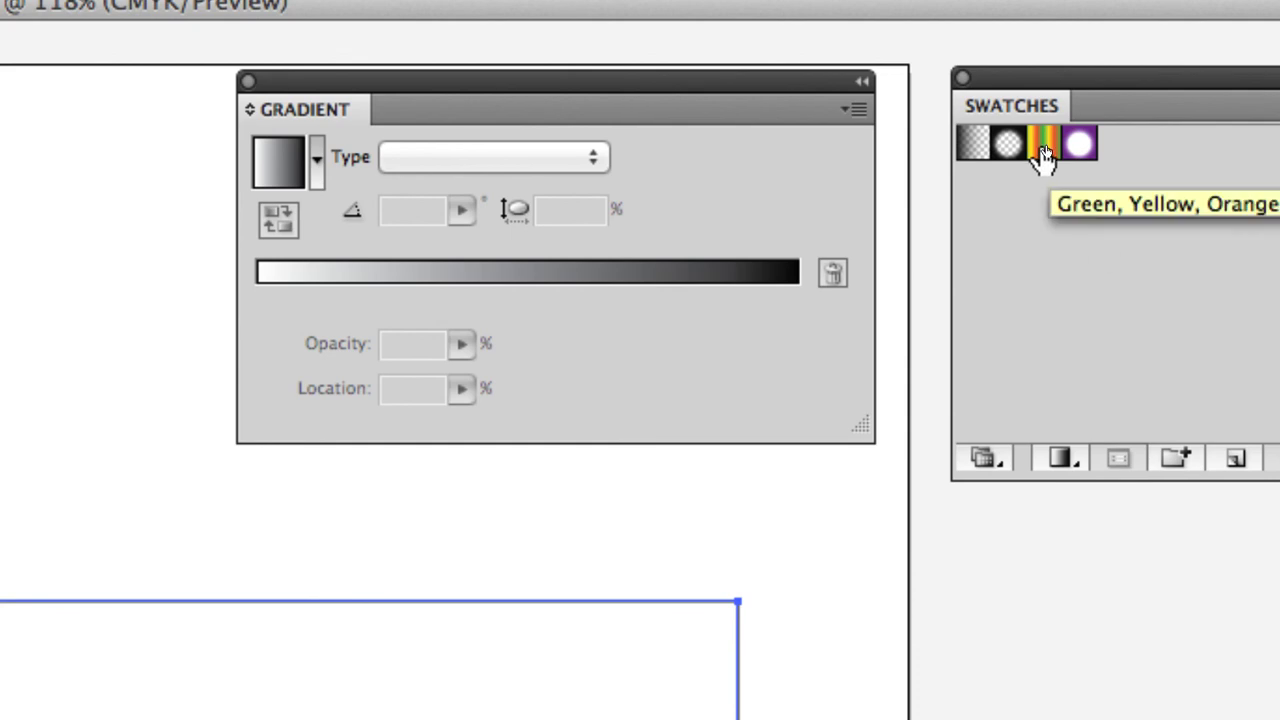
- Fill the rectangle with the Green, Yellow, Orange gradient swatch, then move and enlarge the Gradient panel
left_click(1043, 145)
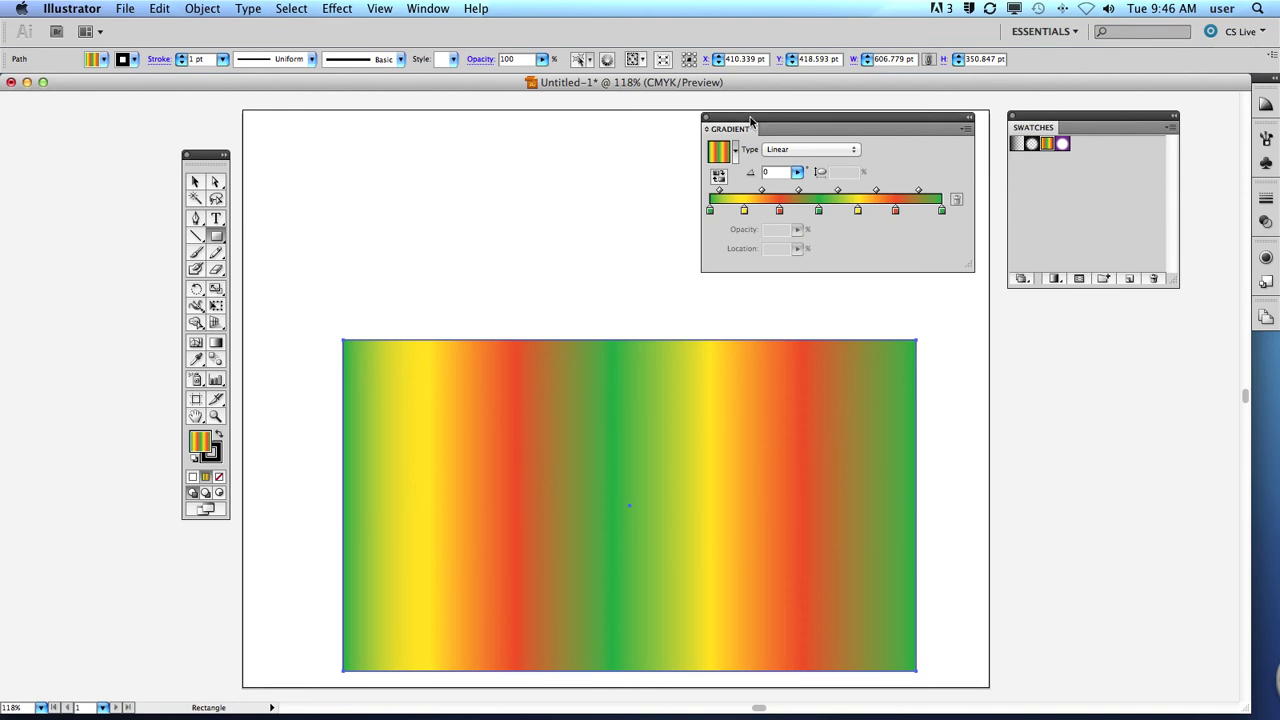
left_click_drag(751, 119, 517, 121)
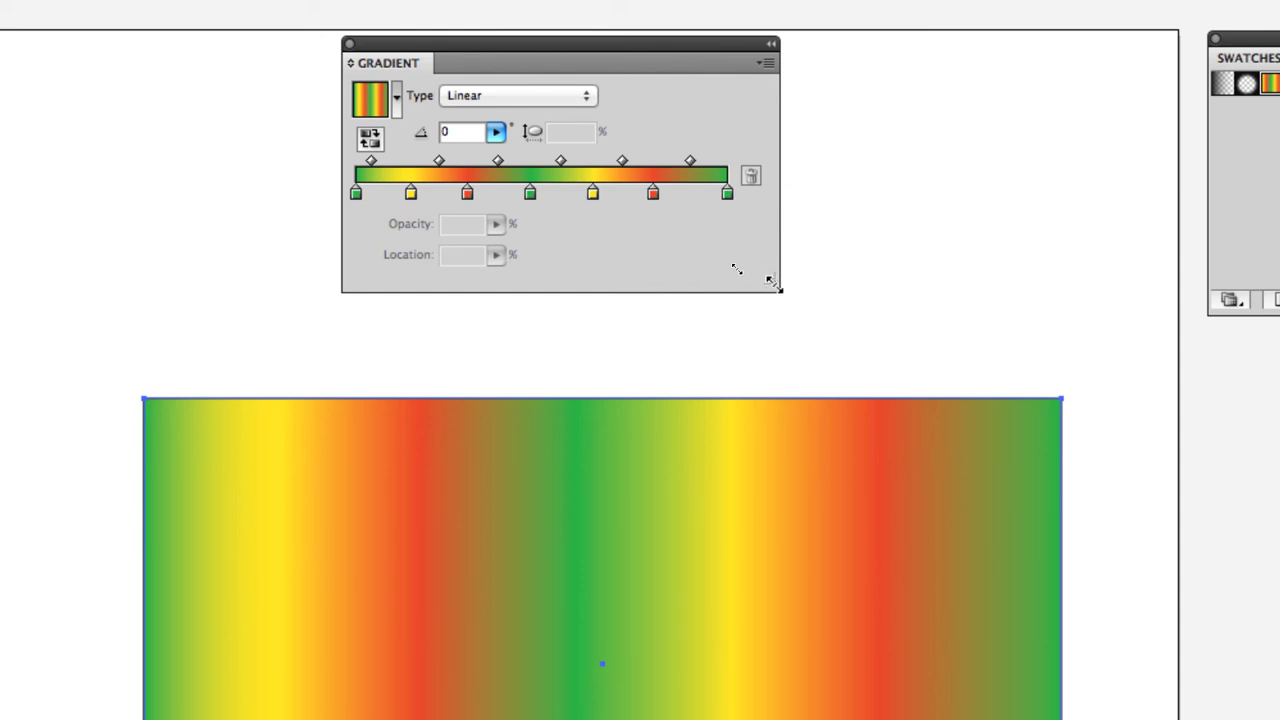
left_click_drag(771, 282, 1005, 340)
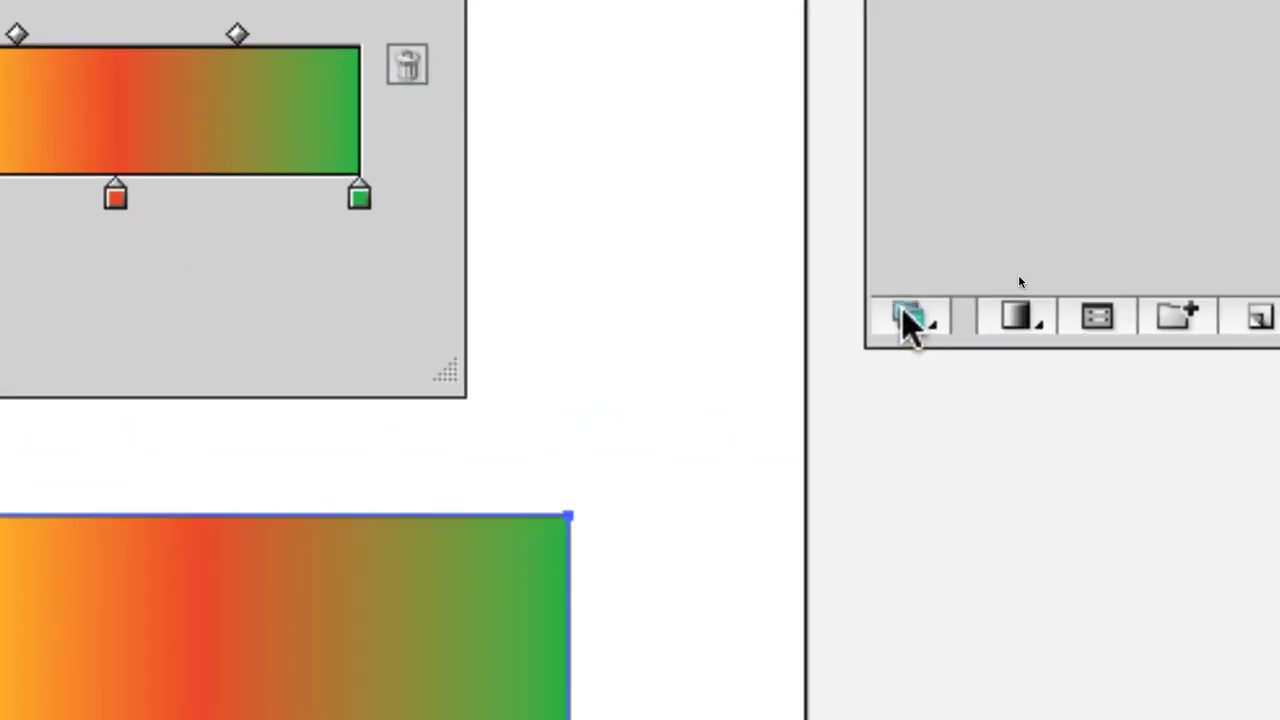
- Open the Gradients > Metals swatch library and place its panel below Swatches
left_click(905, 312)
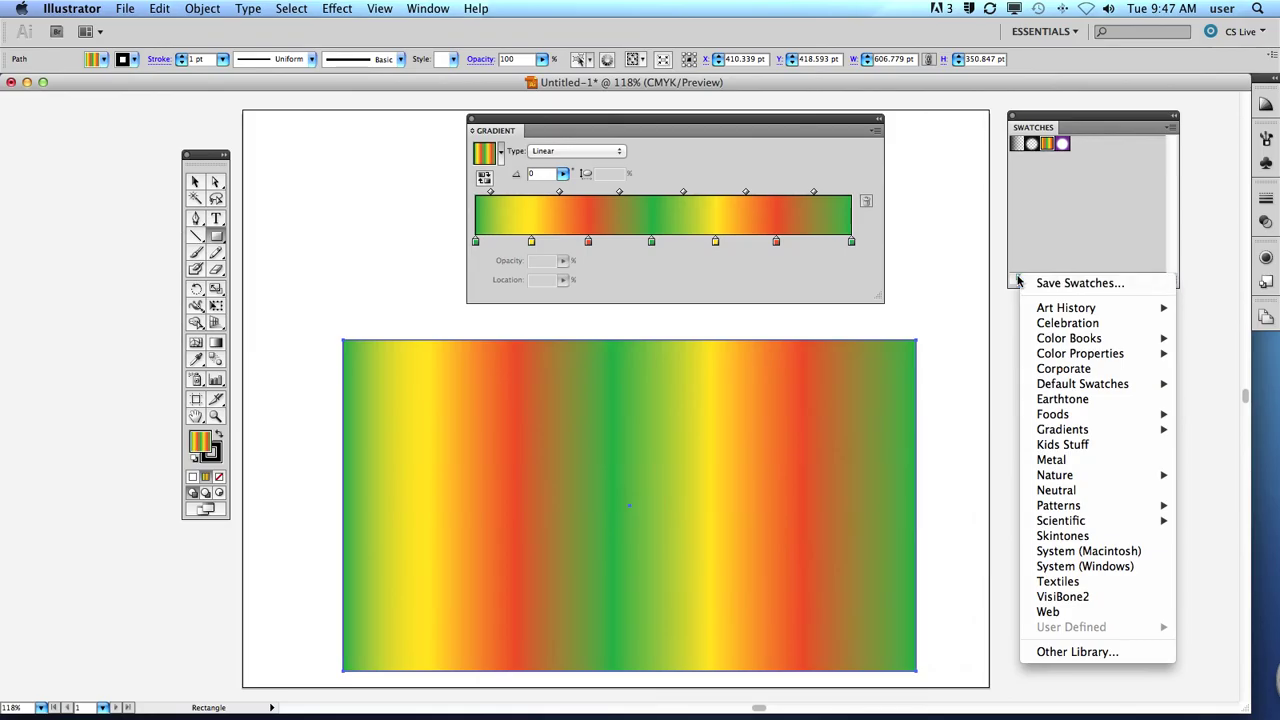
mouse_move(1043, 386)
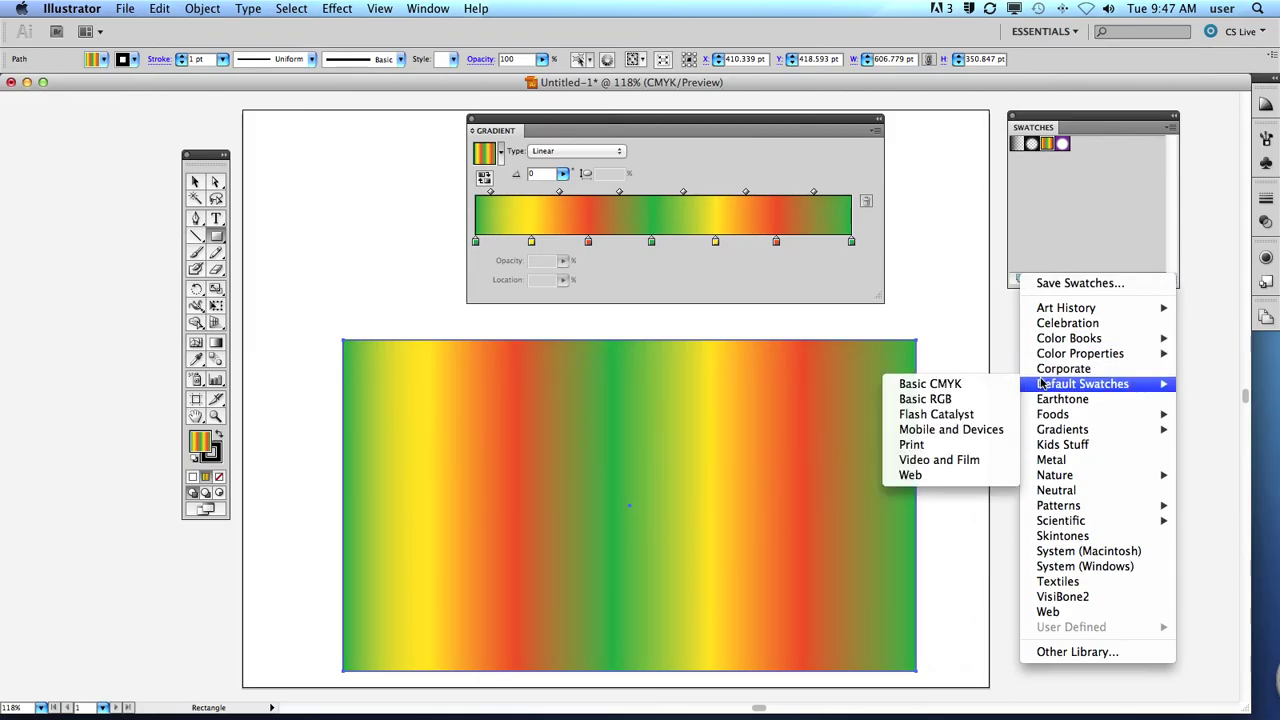
mouse_move(1046, 432)
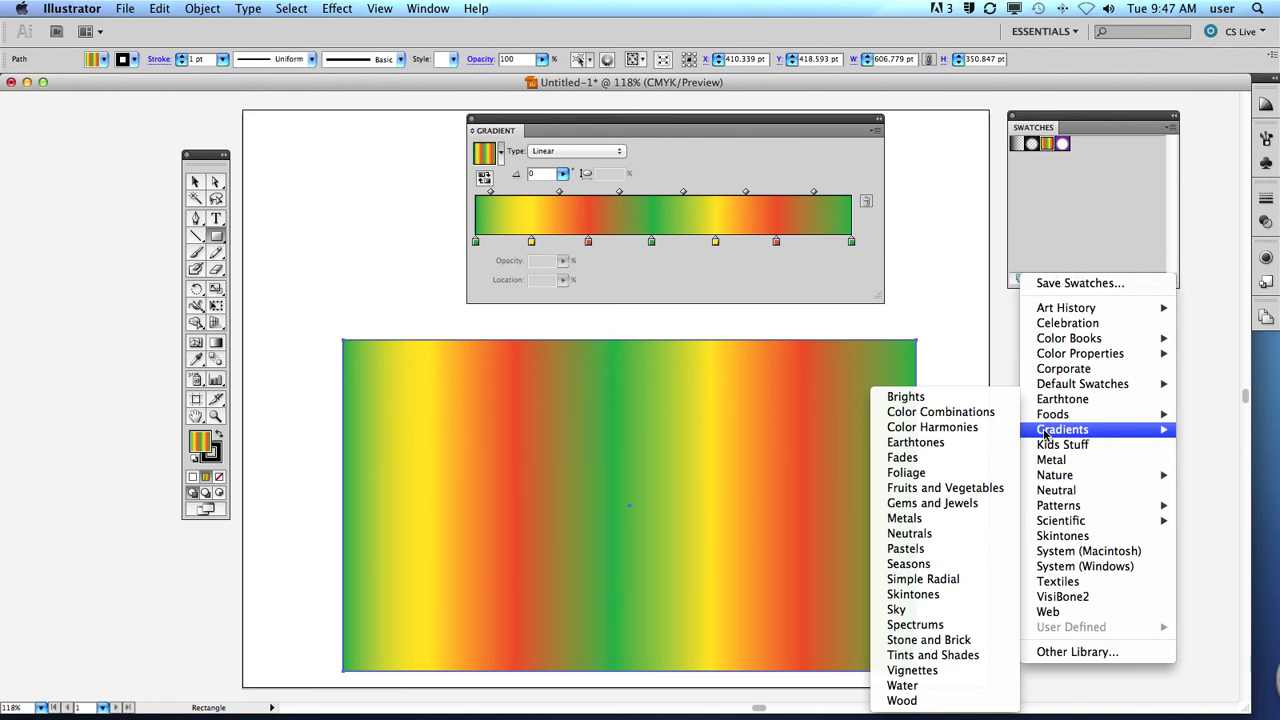
mouse_move(1050, 524)
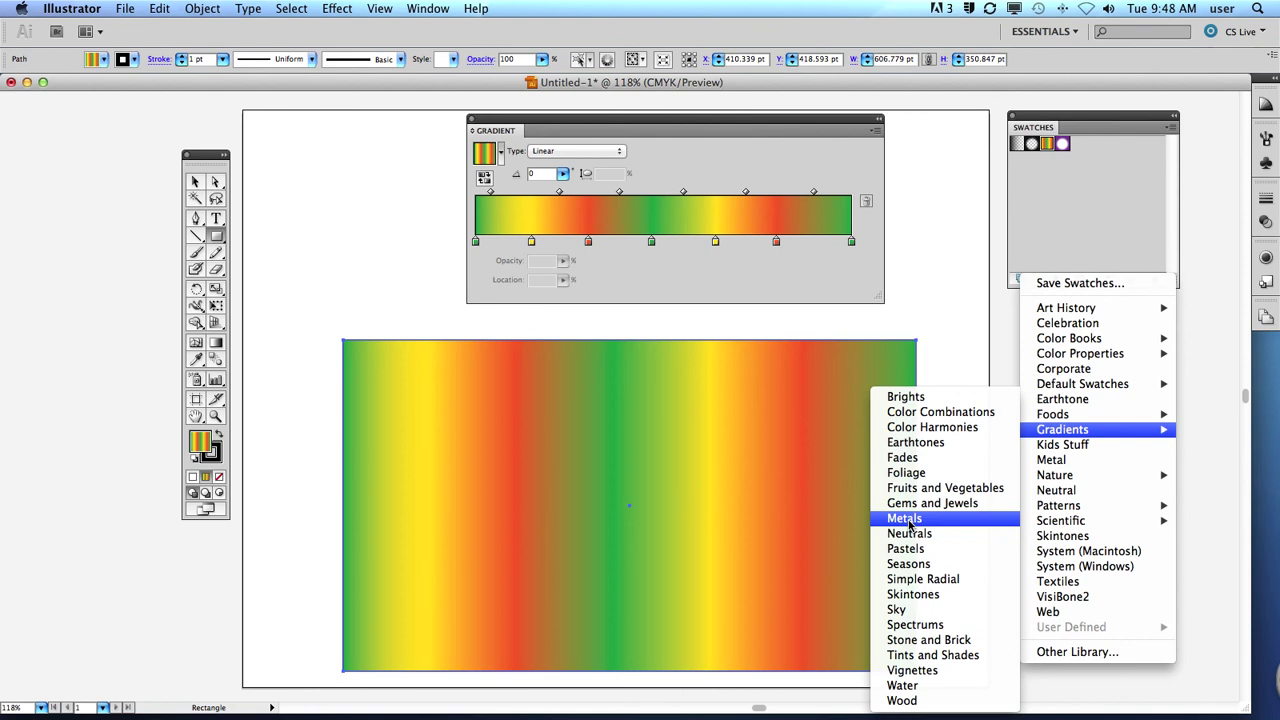
left_click(905, 518)
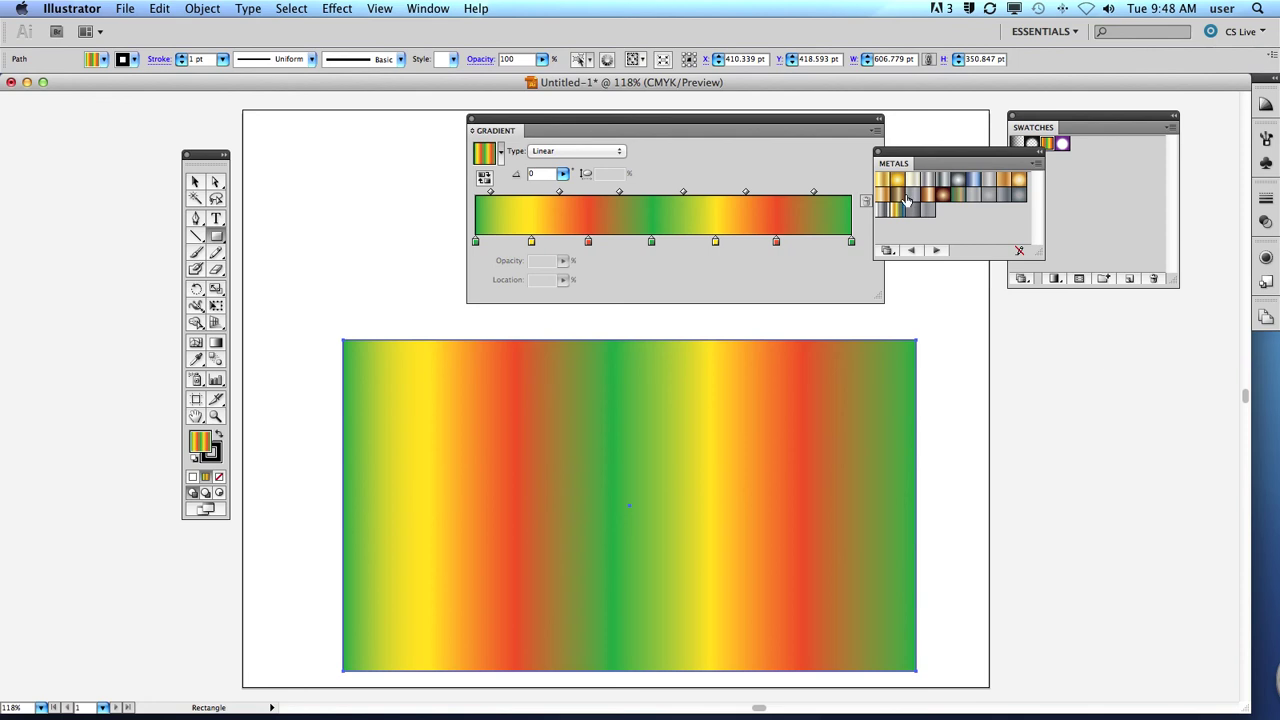
left_click_drag(922, 155, 1050, 306)
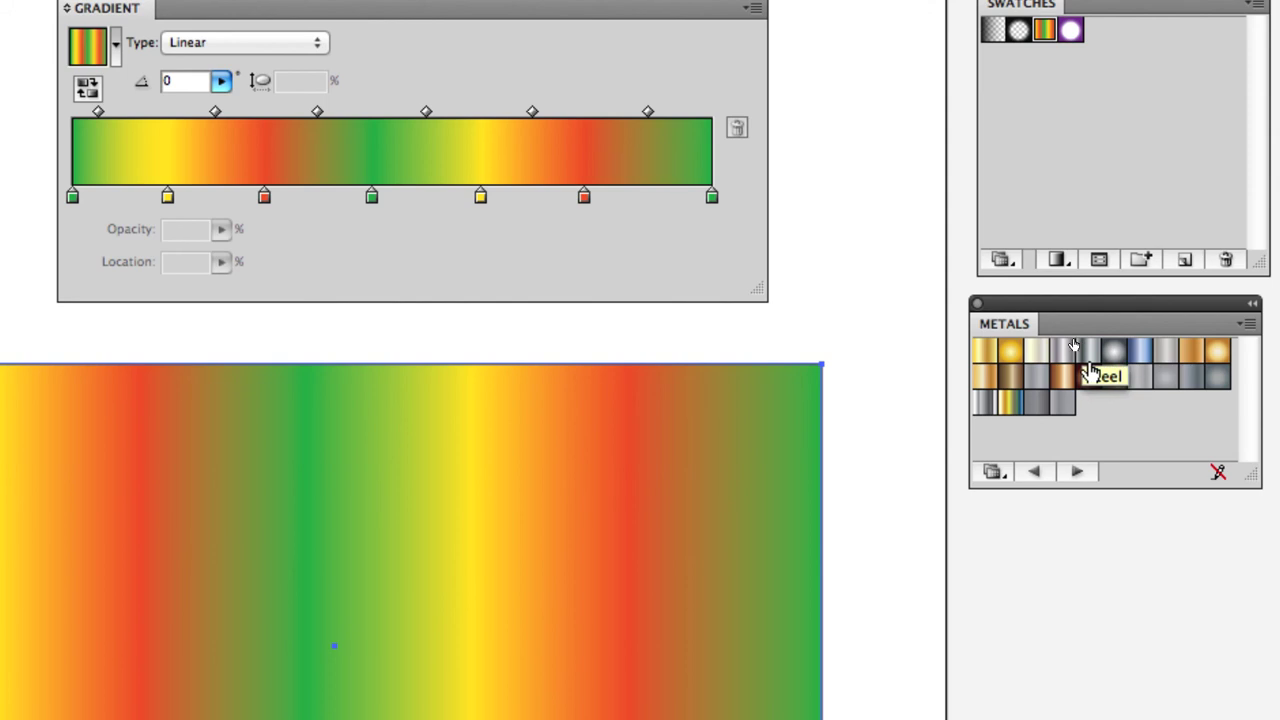
left_click(993, 472)
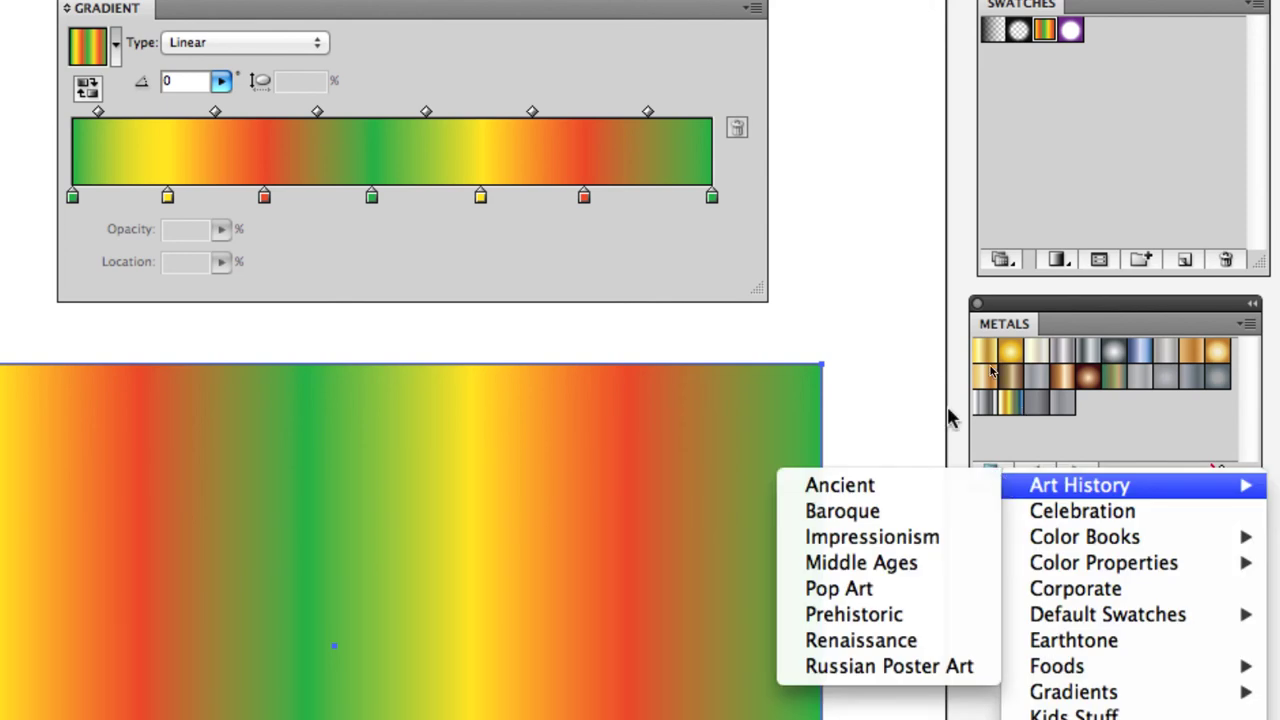
left_click(903, 337)
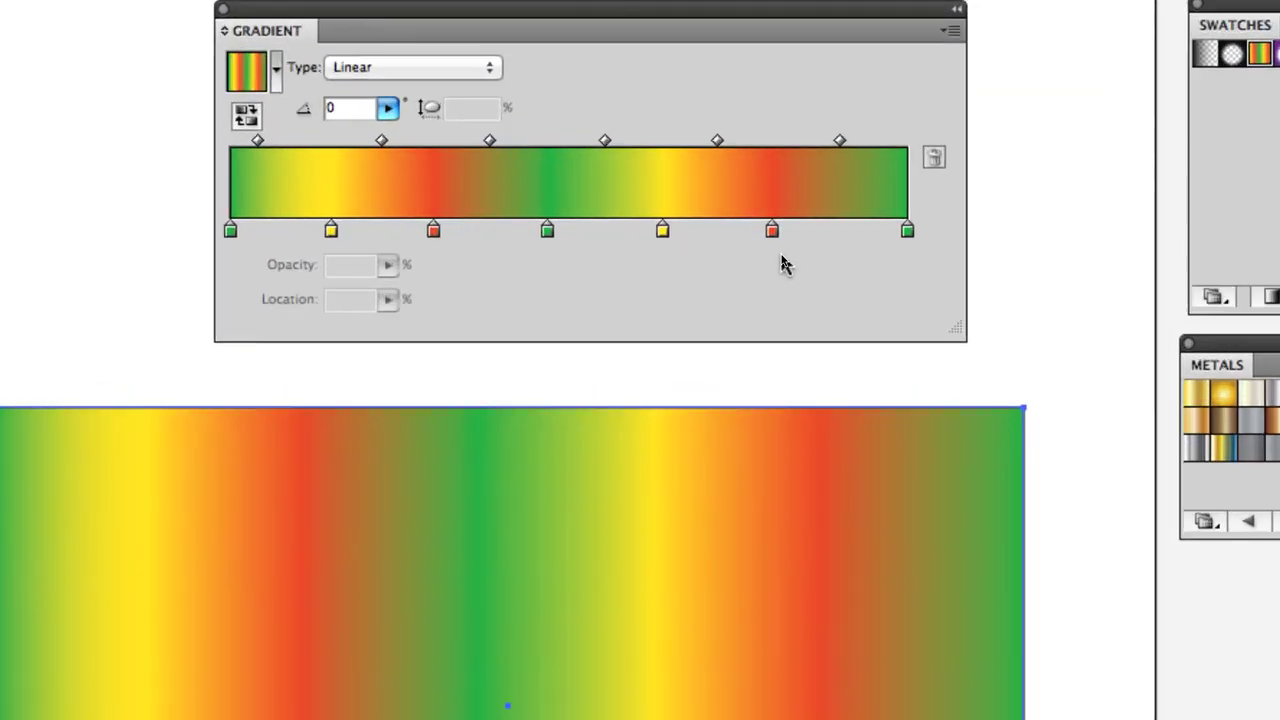
- Move the end green stop to 88.09% and the last red stop to 80.64%, then adjust the final midpoints
left_click(907, 231)
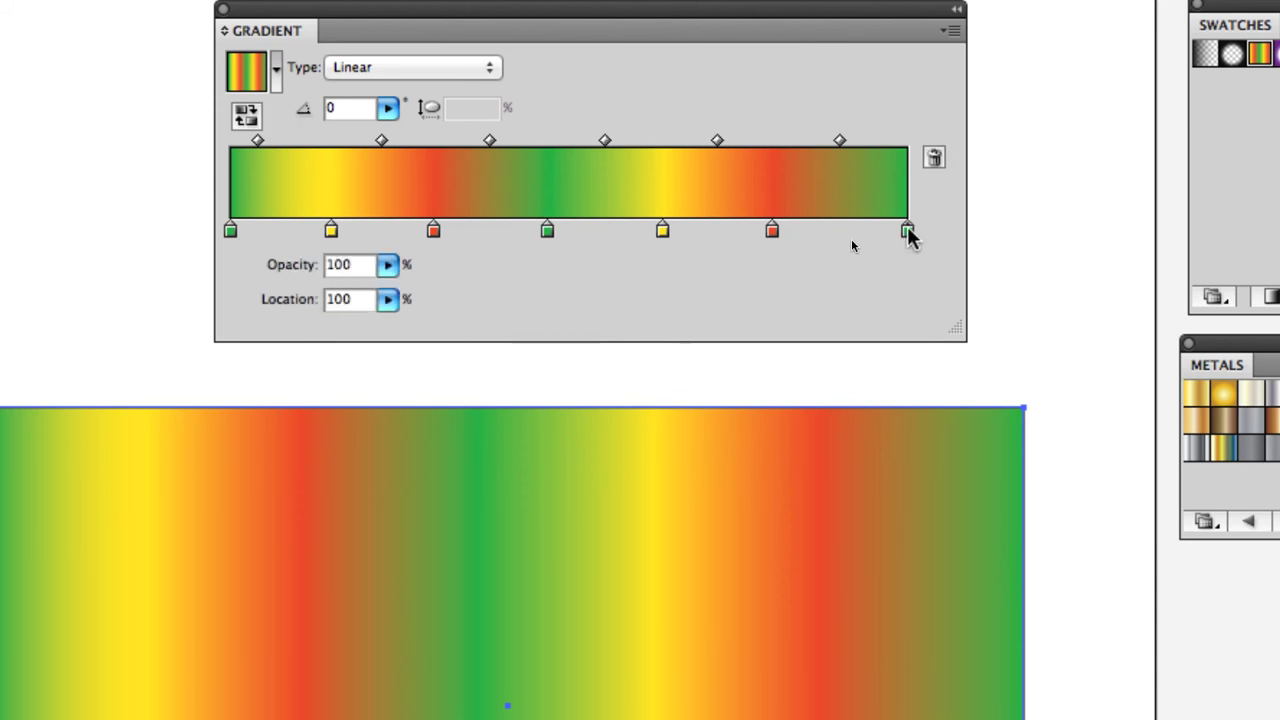
left_click_drag(907, 230, 698, 231)
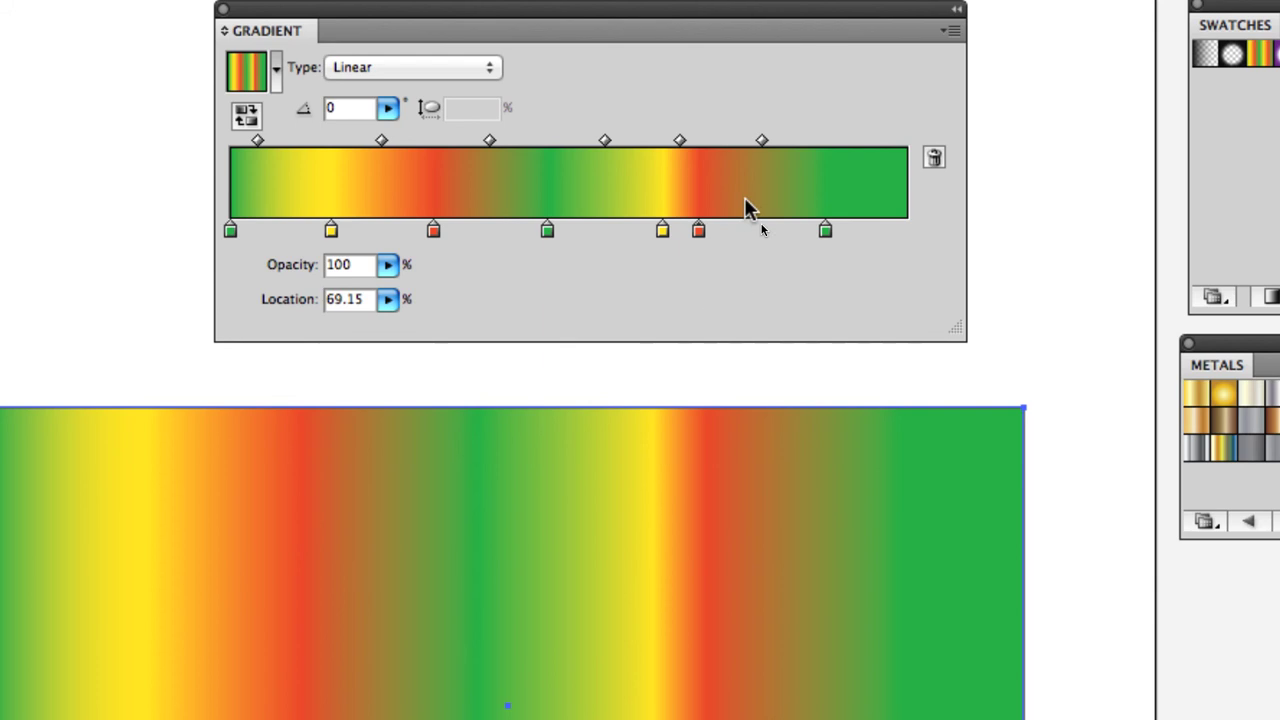
left_click_drag(698, 233, 912, 241)
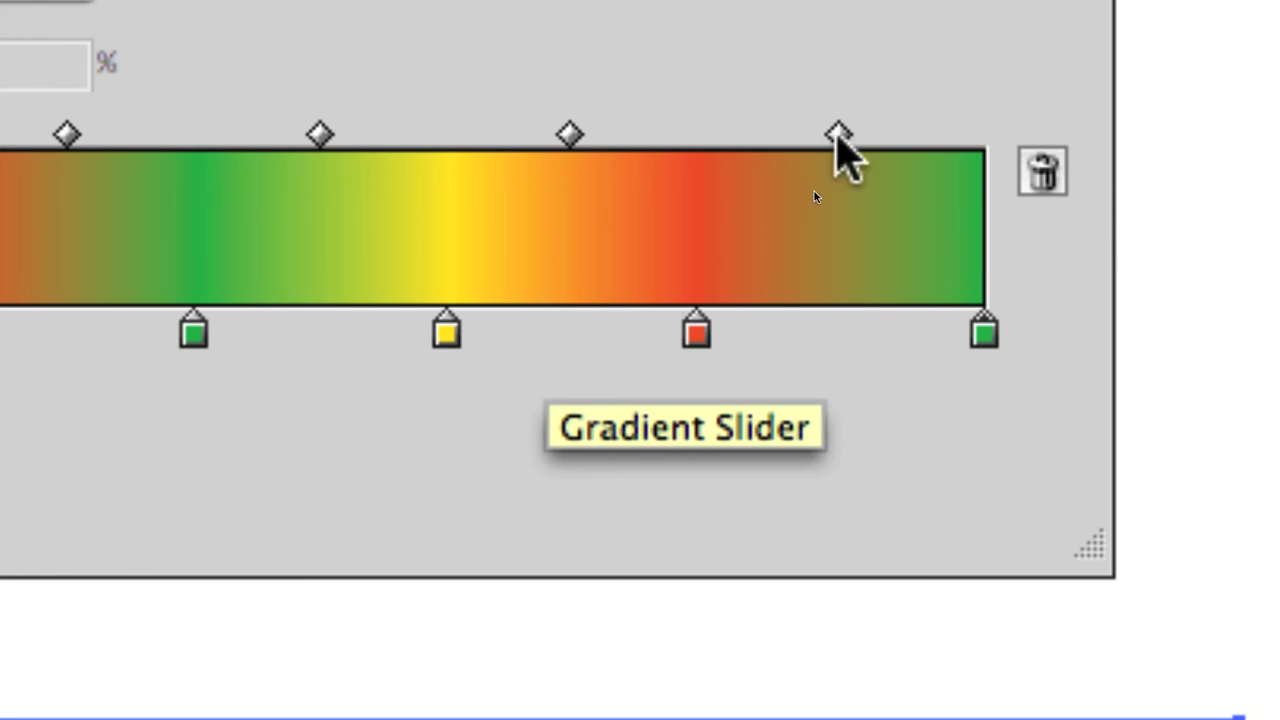
left_click_drag(836, 134, 762, 134)
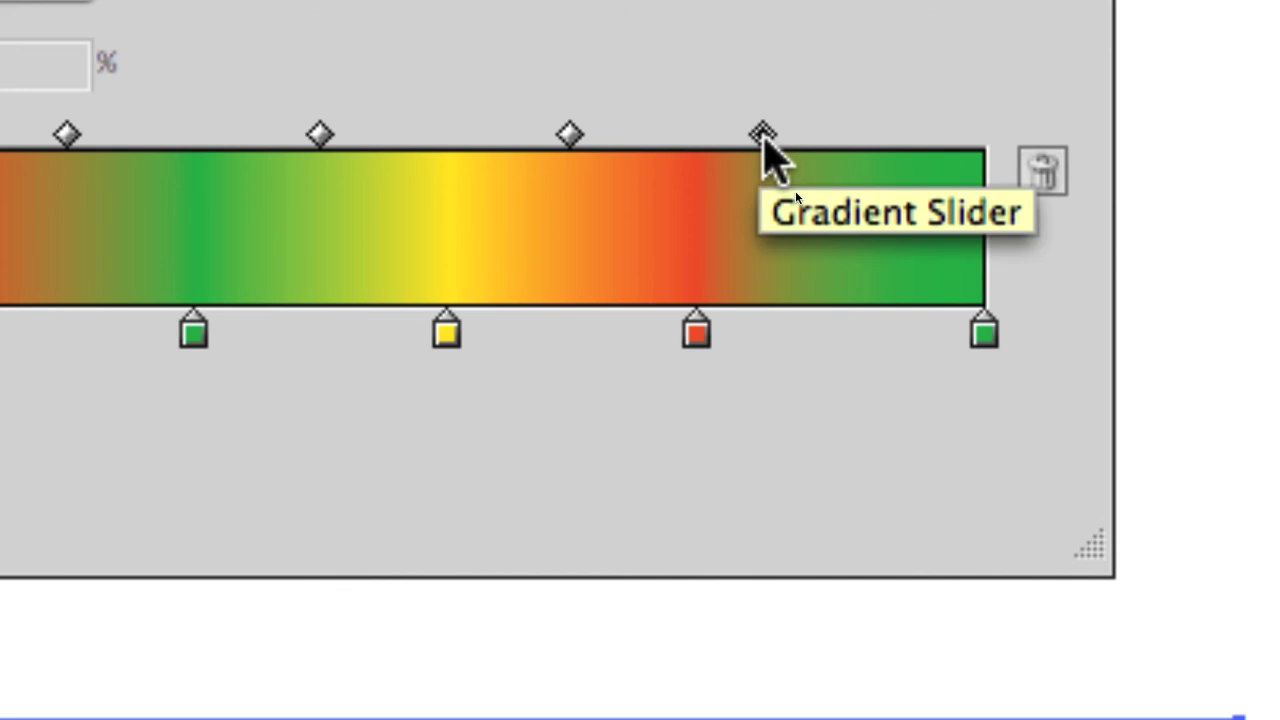
left_click_drag(762, 134, 816, 134)
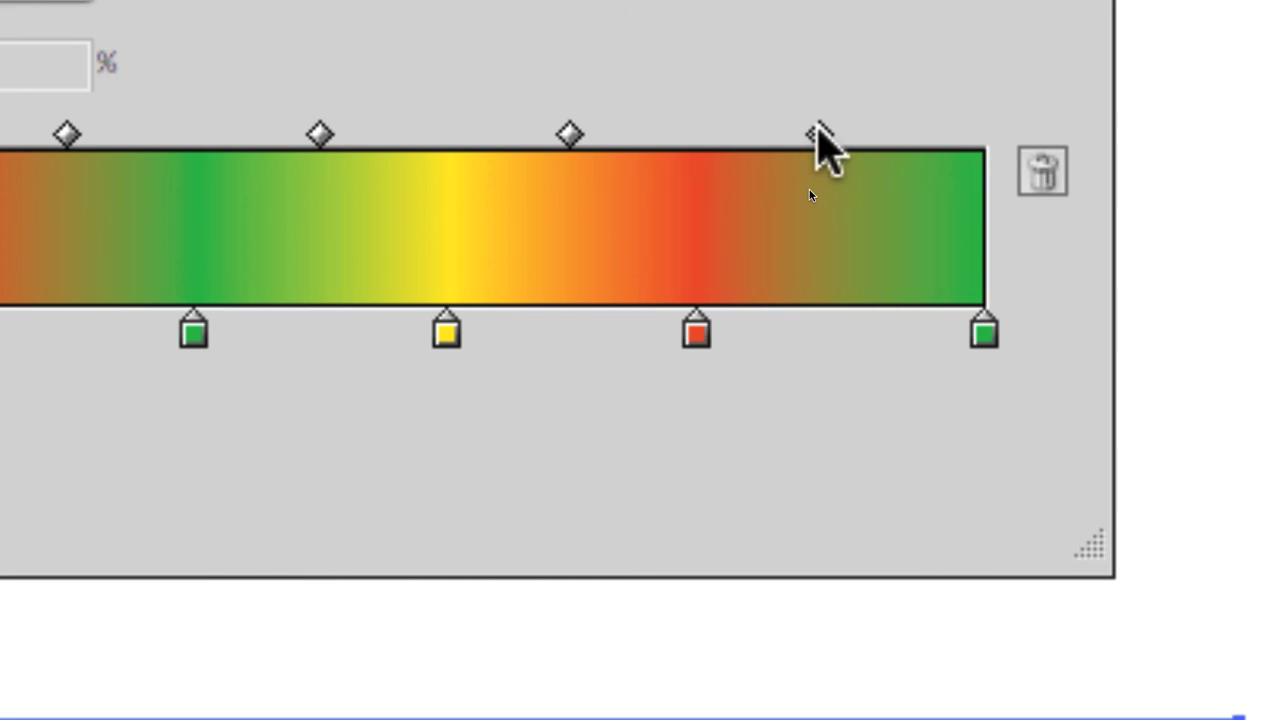
left_click(818, 134)
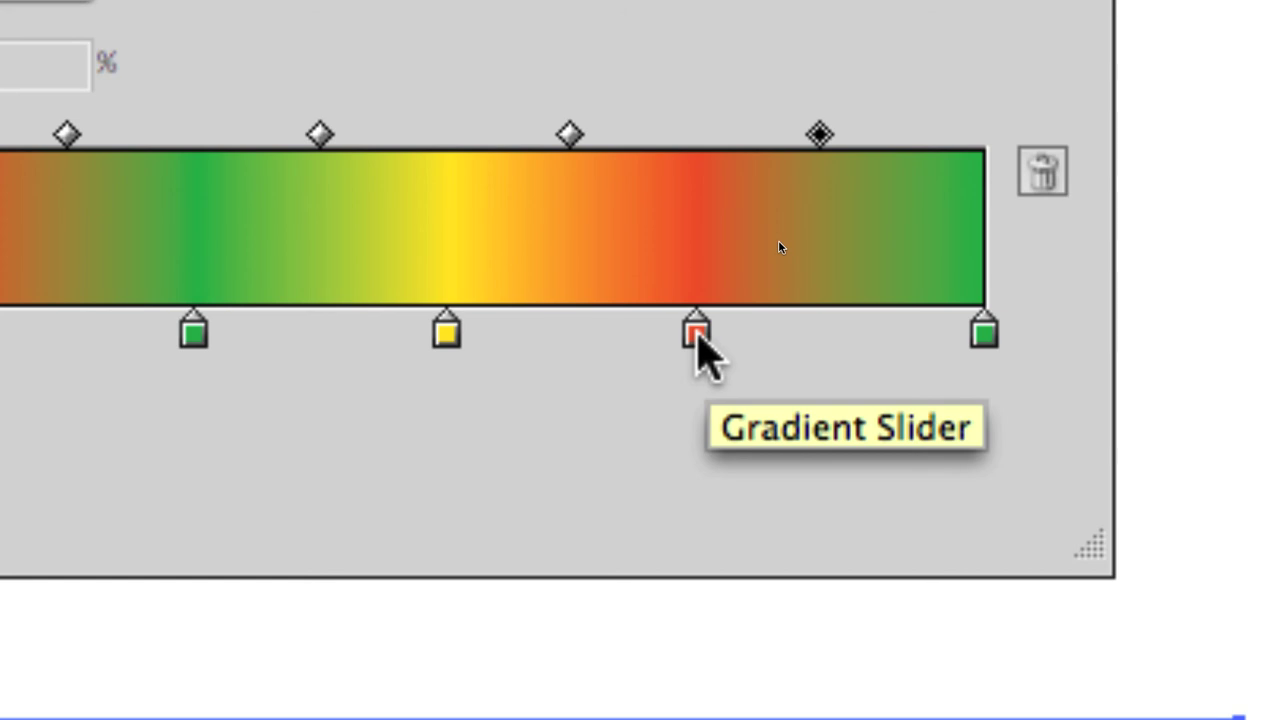
- Remove the last red stop and add a new stop at 82.55% between yellow and green
left_click(697, 335)
left_click_drag(697, 336, 694, 434)
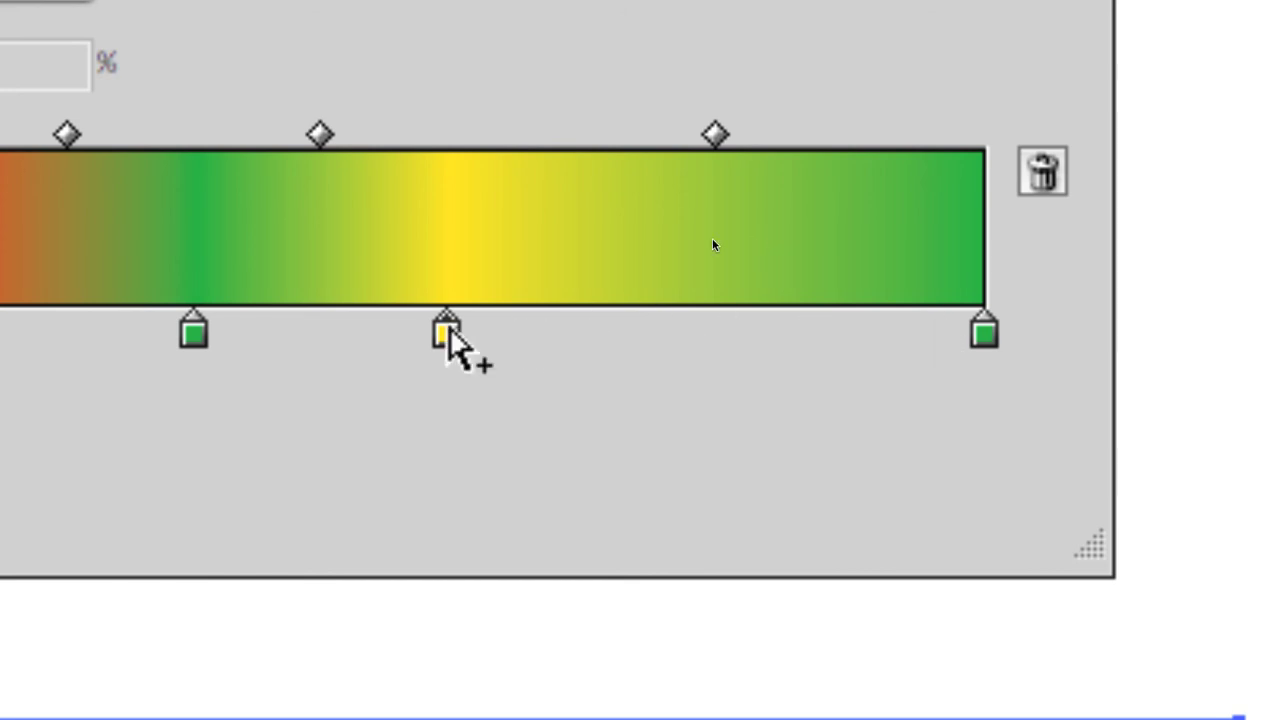
left_click(725, 322)
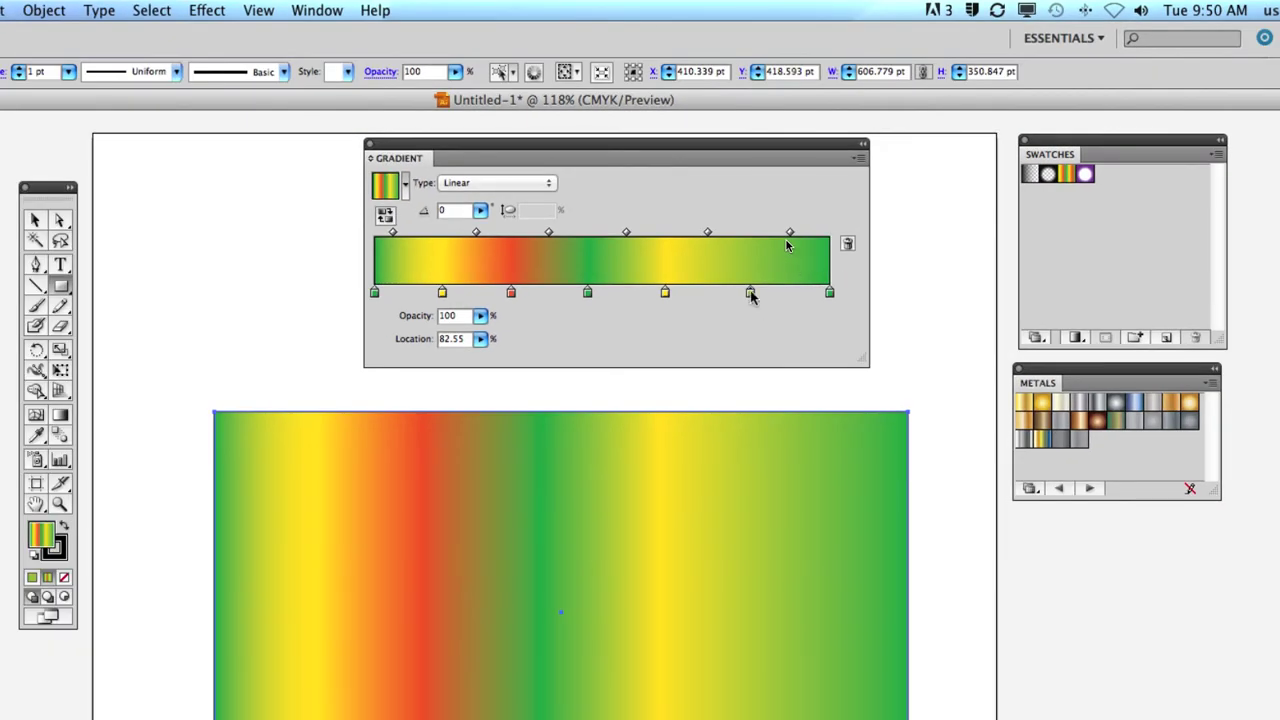
- Color the new 82.55% gradient stop dark blue using the CMYK spectrum
double_click(750, 293)
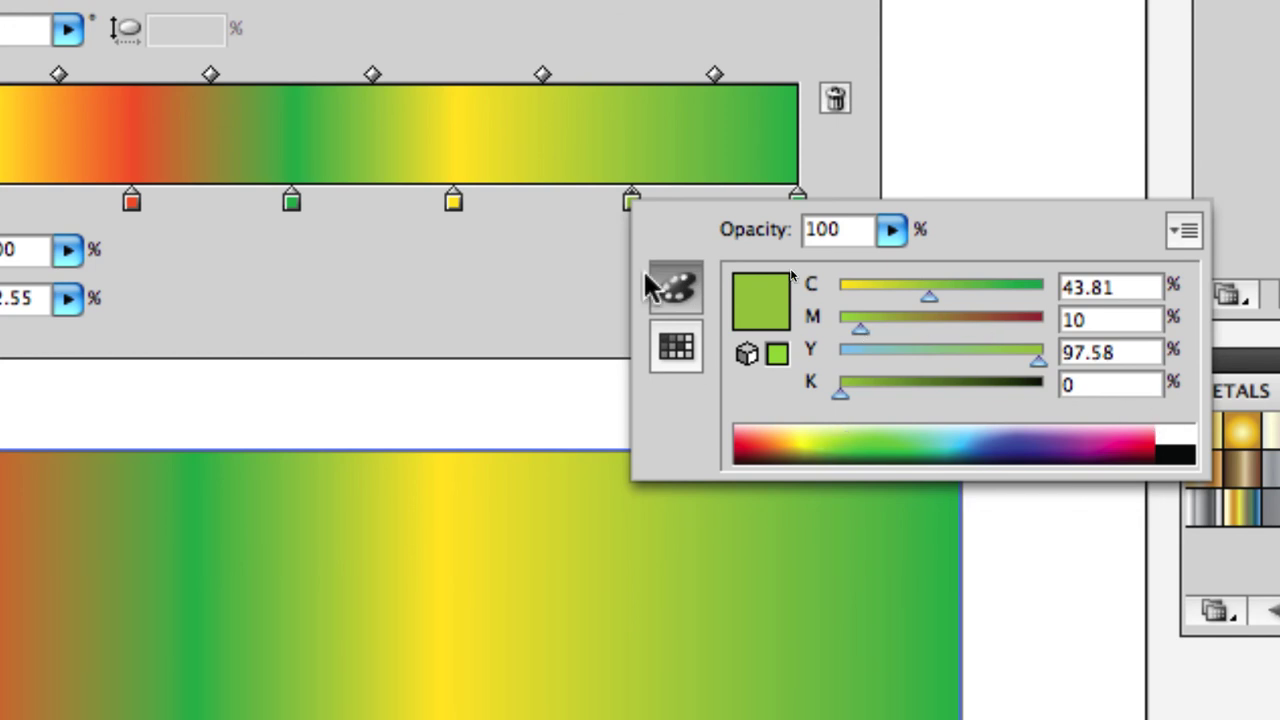
left_click(677, 352)
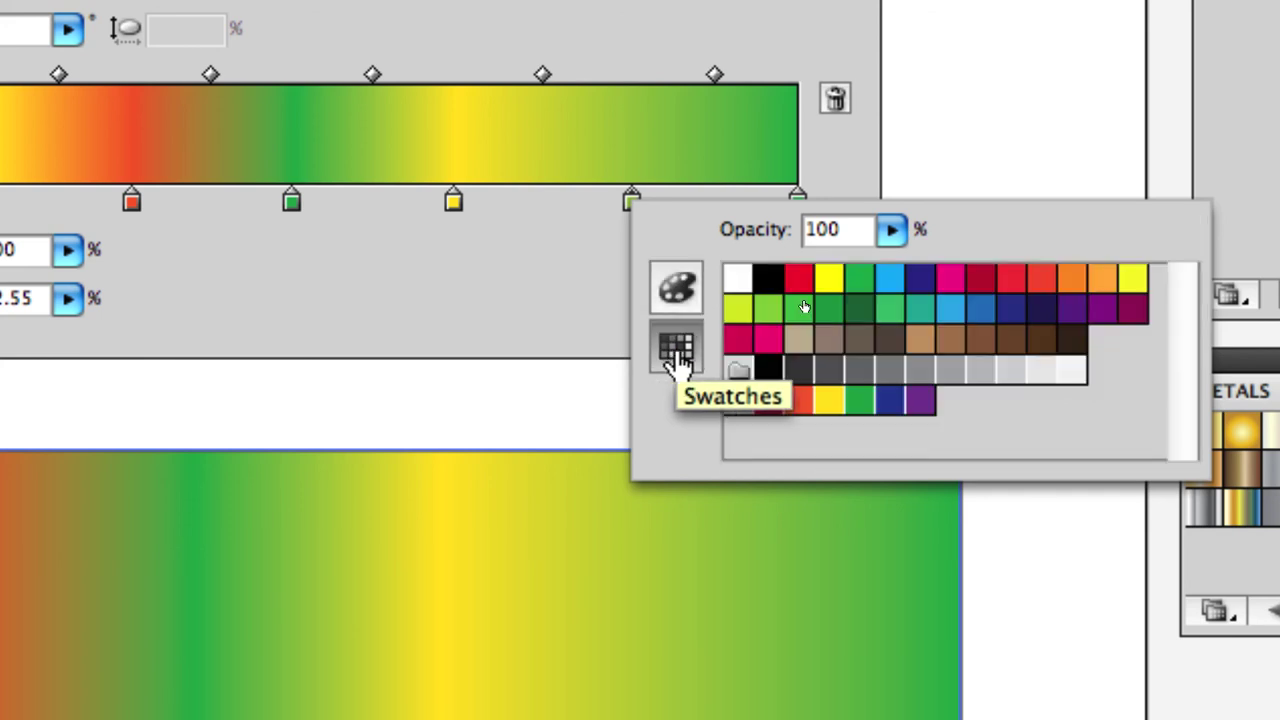
left_click(676, 291)
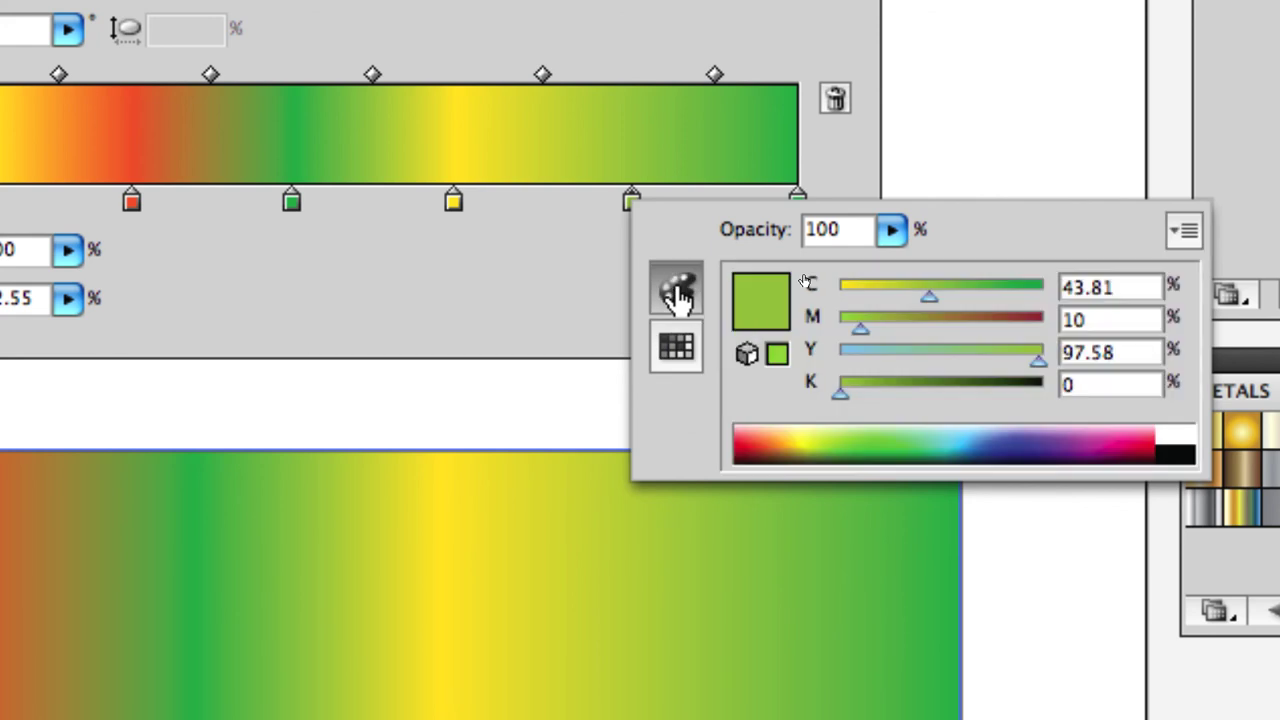
left_click(1022, 424)
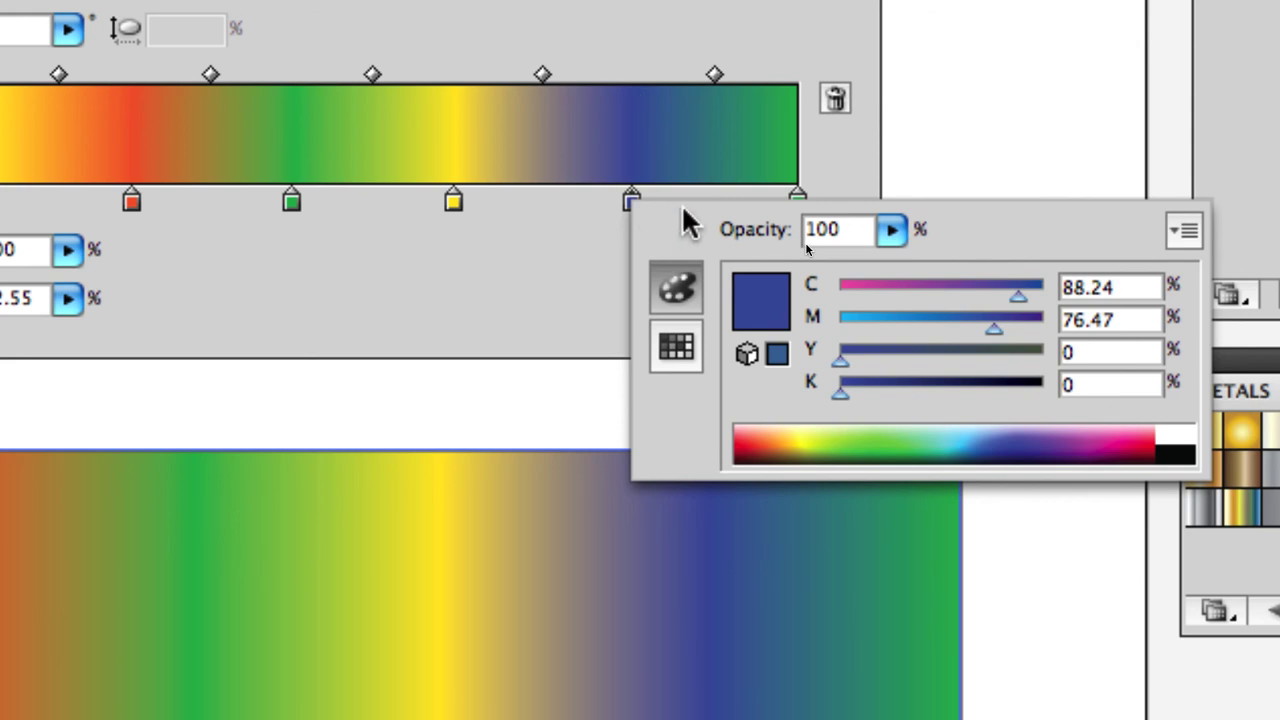
left_click(545, 262)
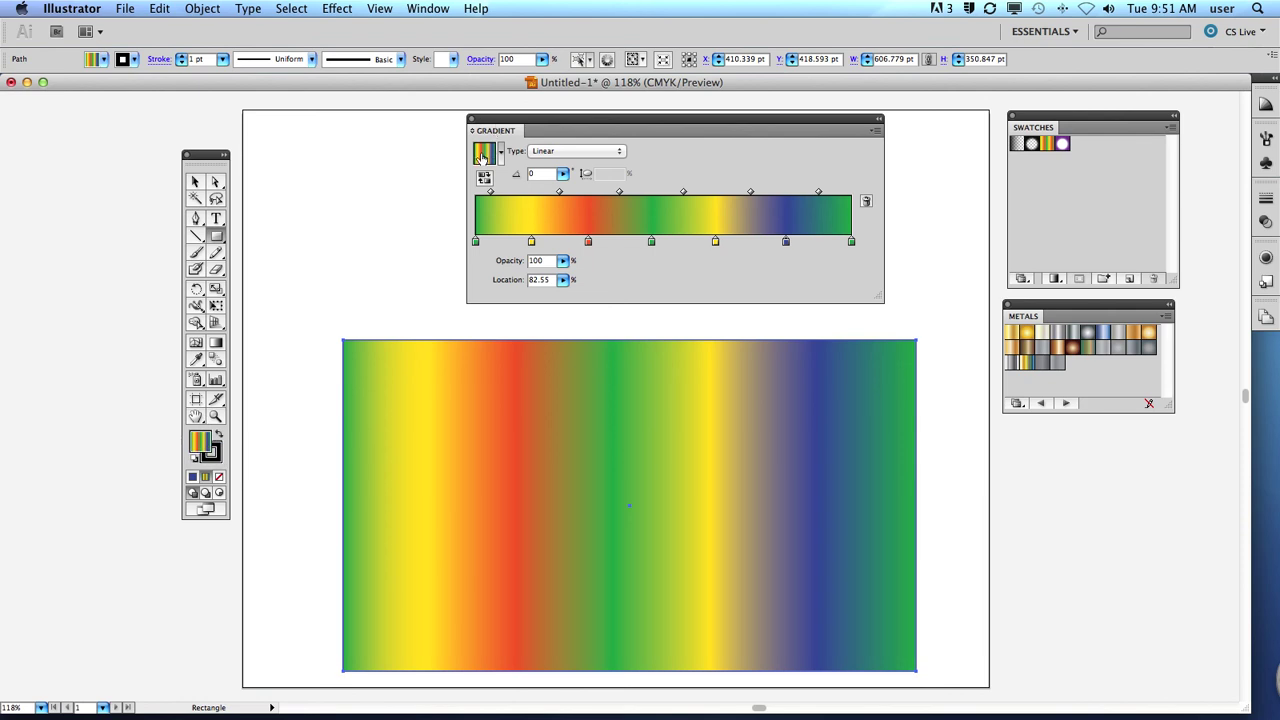
- Save the green-yellow-red-blue gradient as a new swatch, keeping the type Linear
left_click_drag(482, 158, 1092, 180)
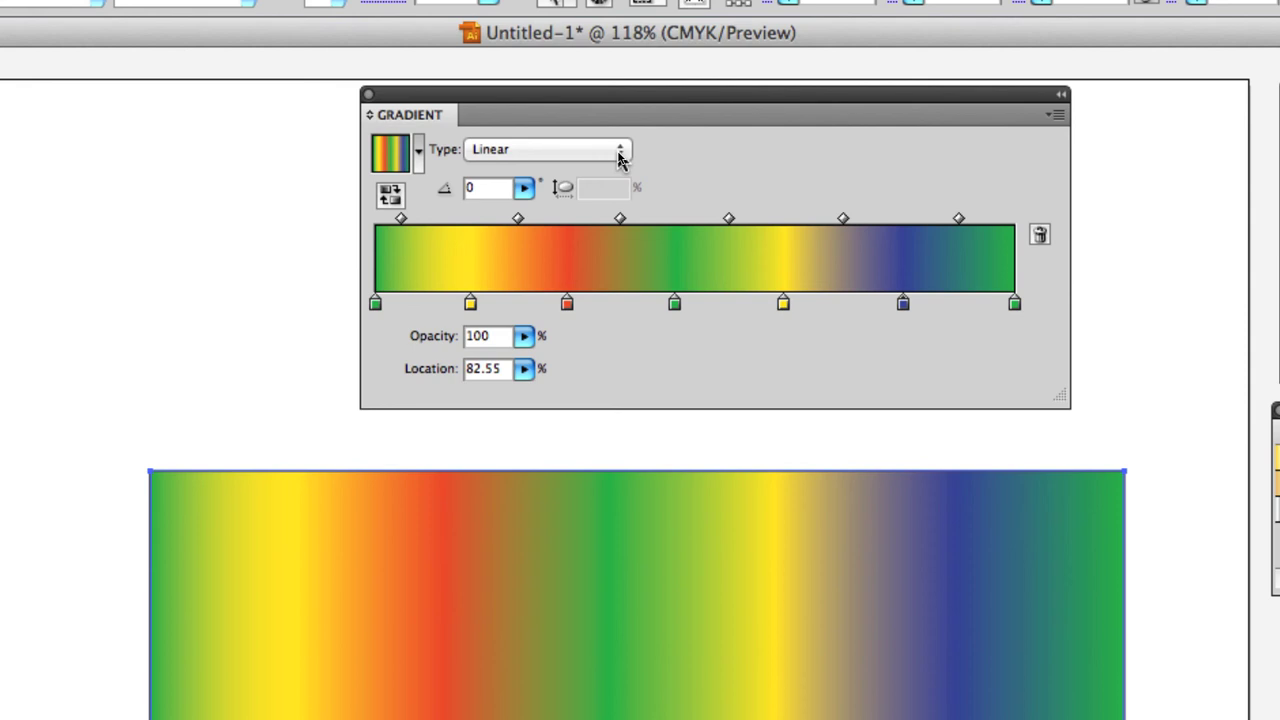
left_click(621, 158)
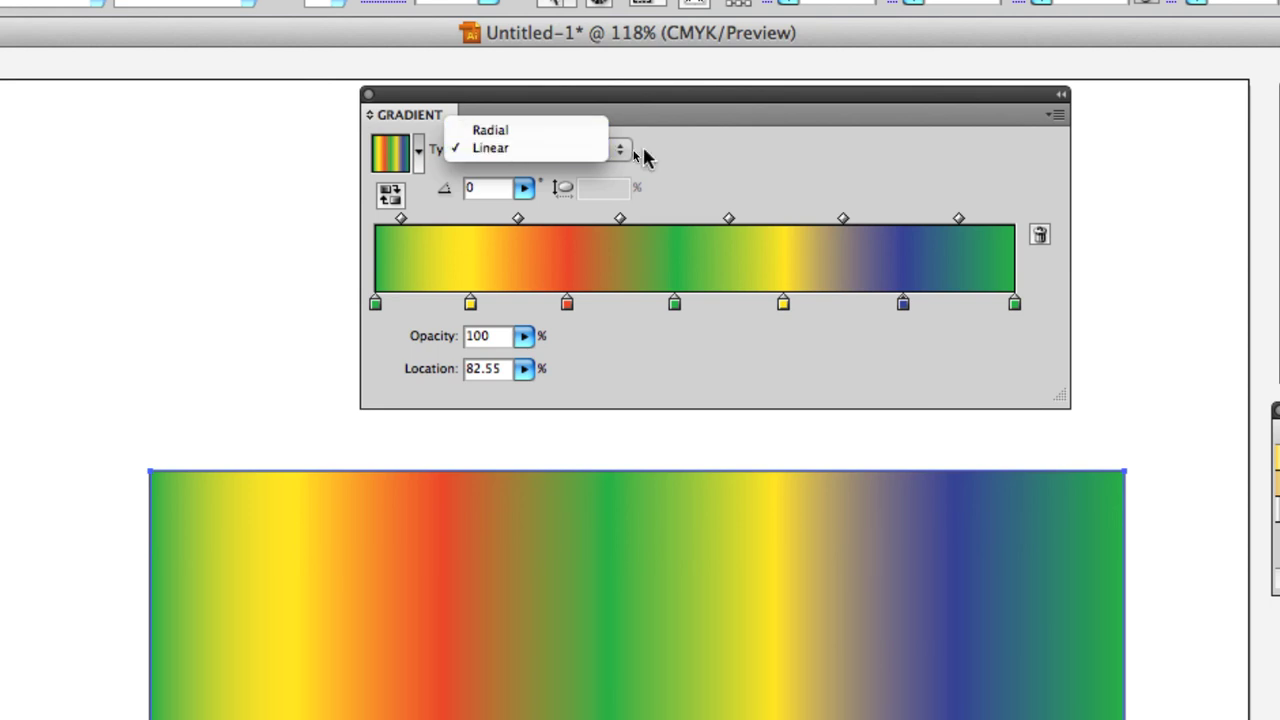
left_click(788, 168)
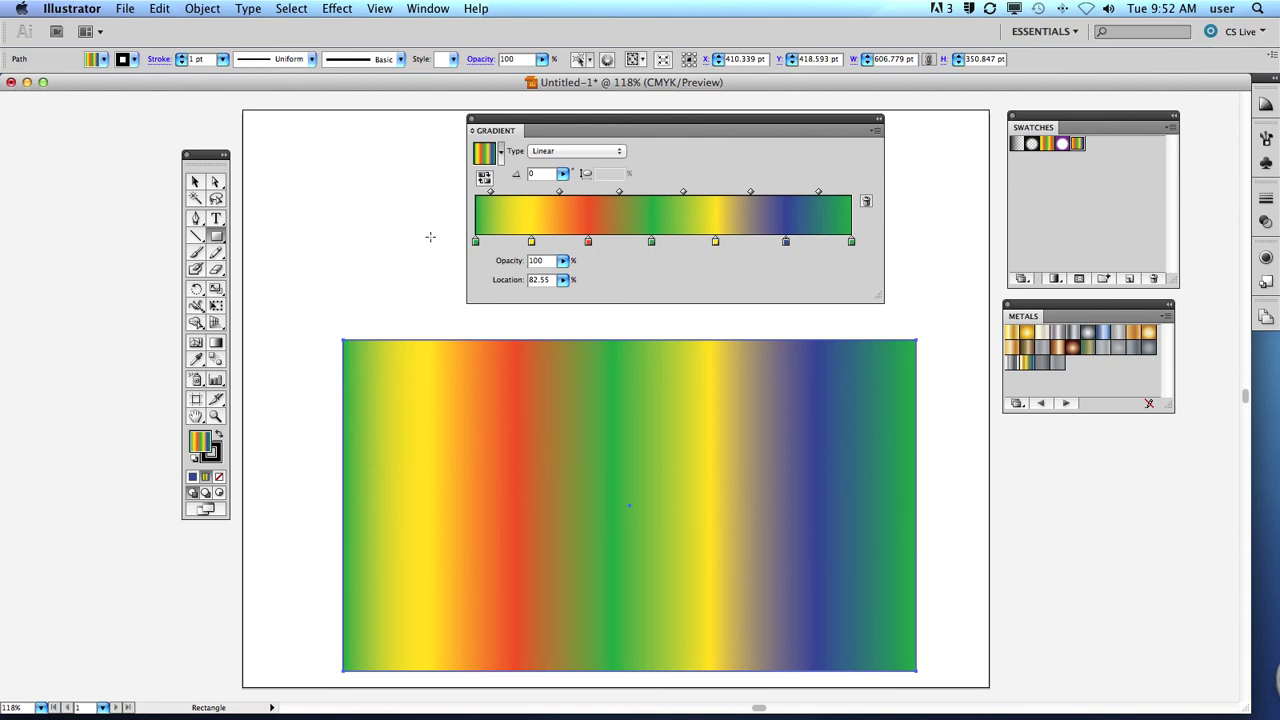
left_click(217, 344)
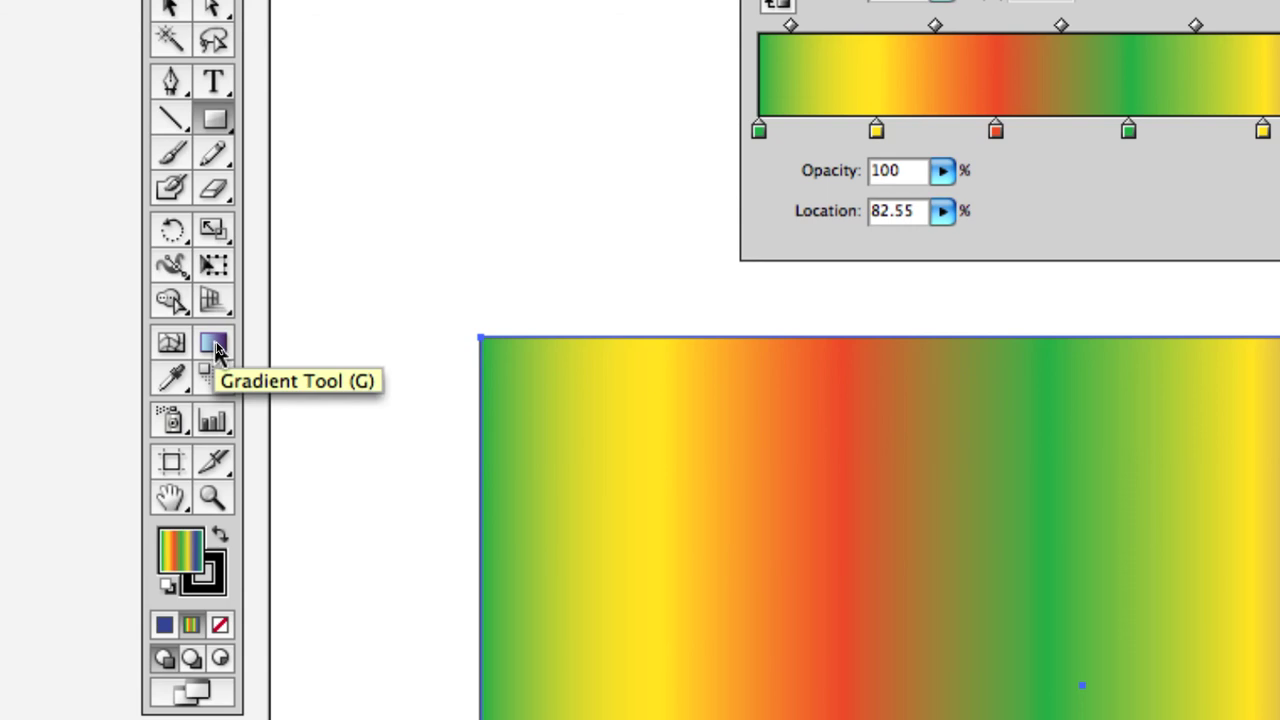
- With the Gradient Tool, widen the red band toward yellow and sharpen the red-to-green transition on the rectangle
left_click(216, 344)
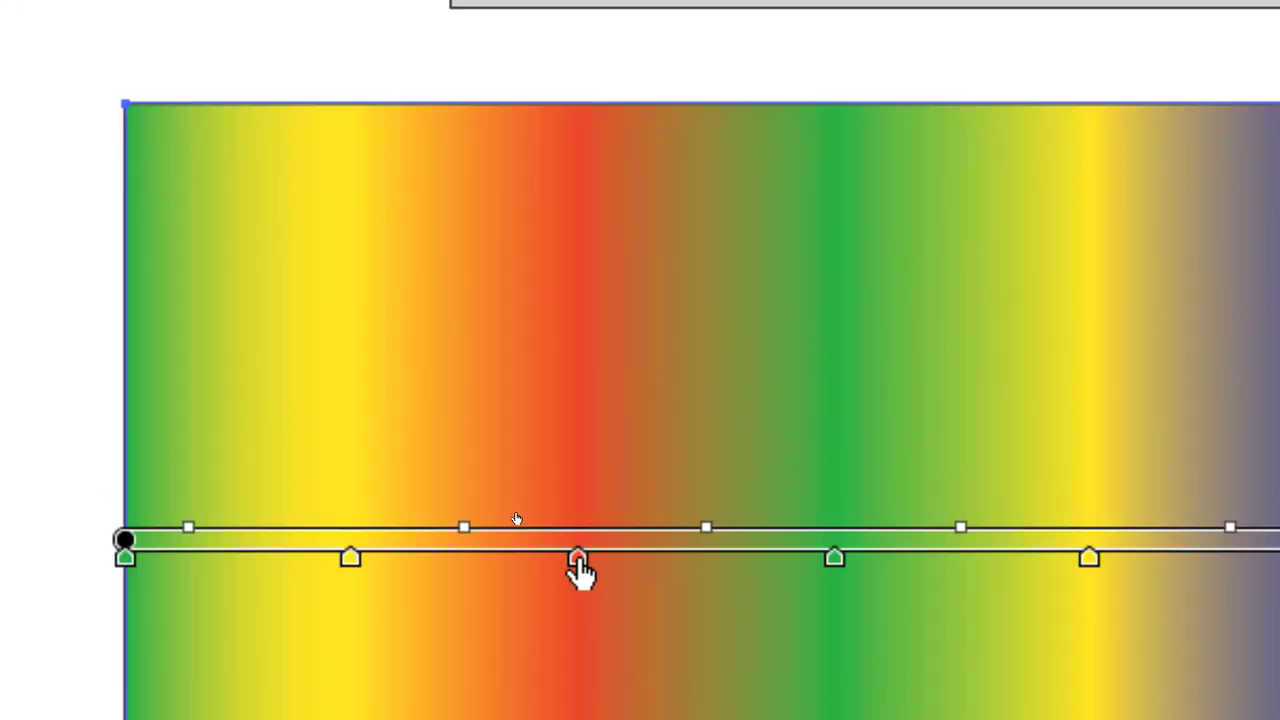
left_click(577, 556)
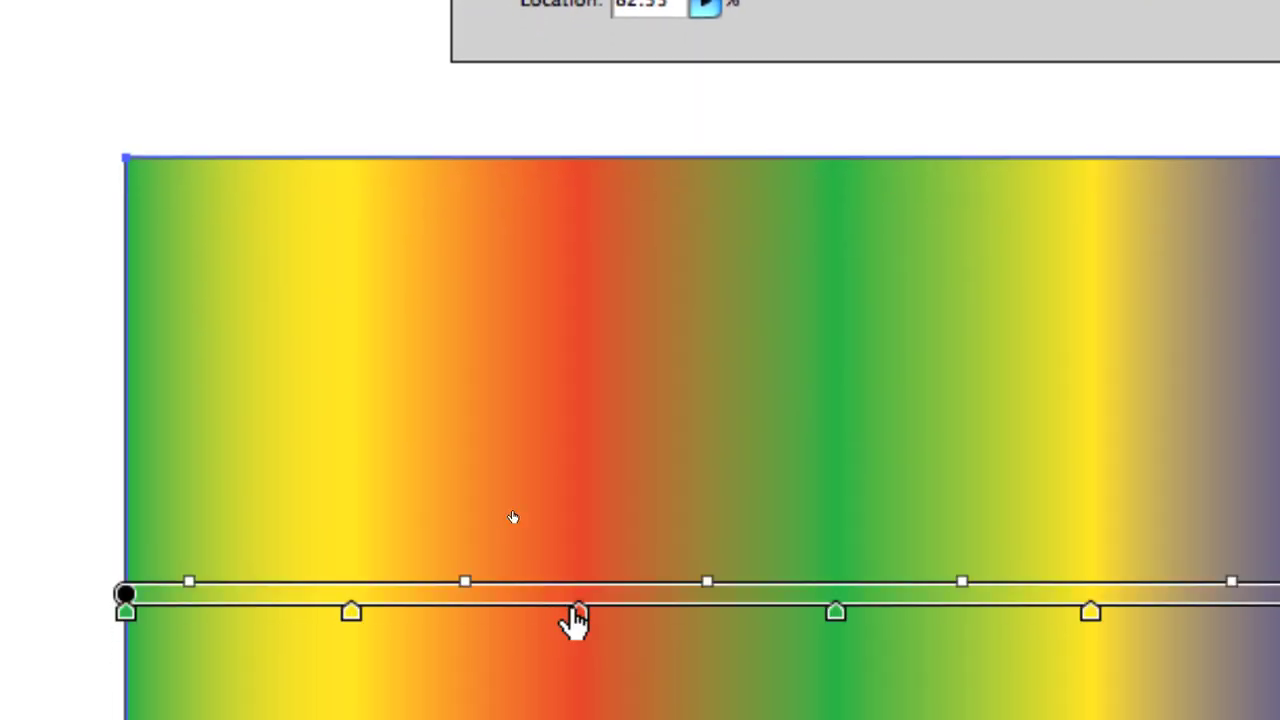
left_click_drag(574, 612, 690, 622)
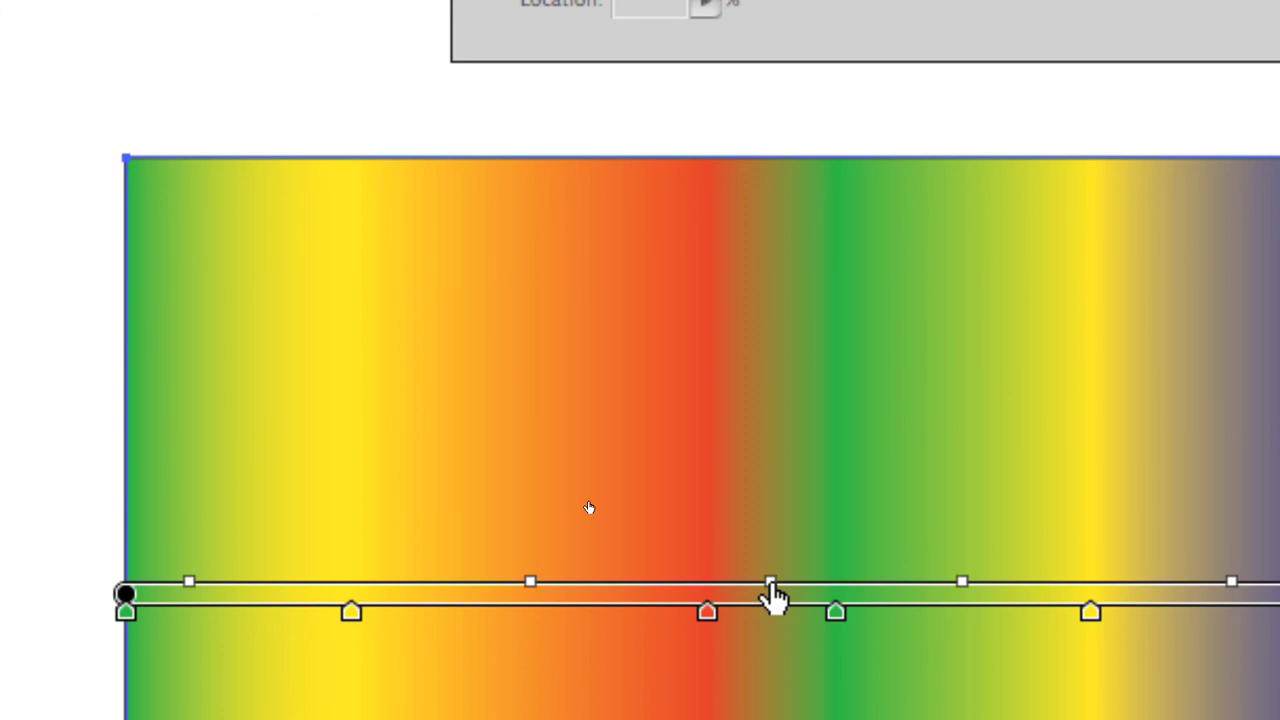
left_click_drag(771, 586, 813, 582)
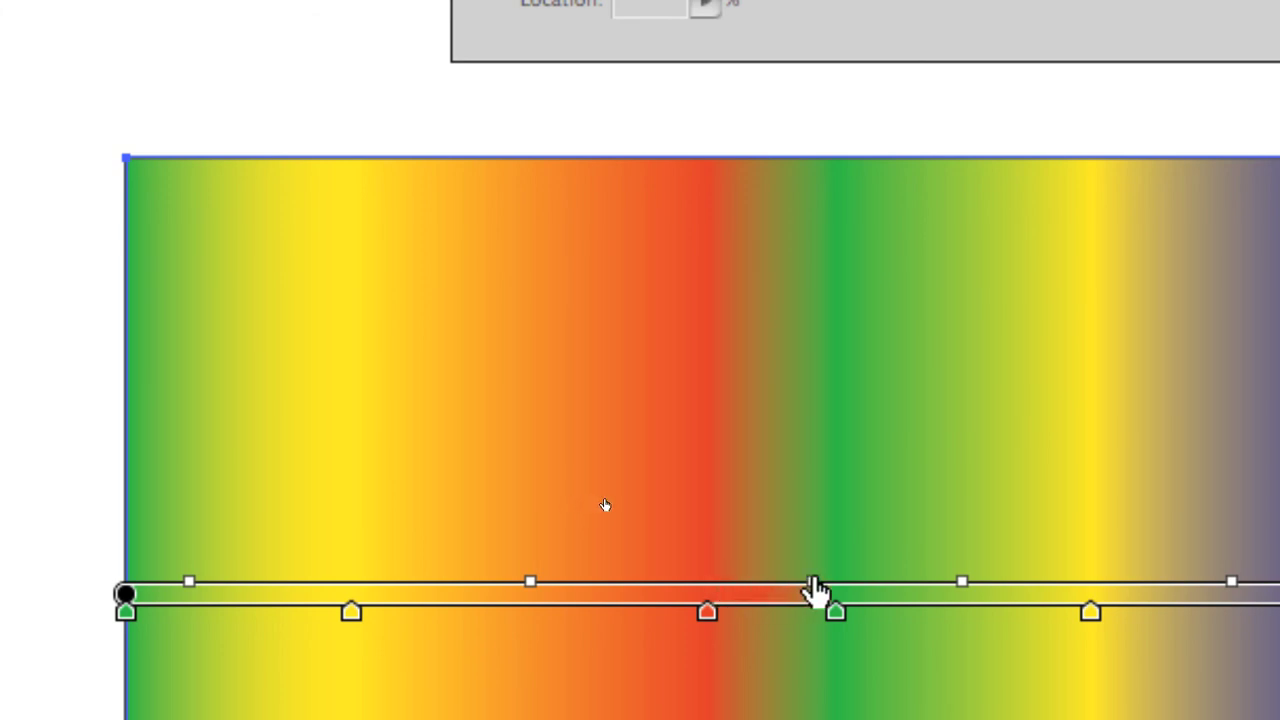
left_click_drag(522, 586, 585, 592)
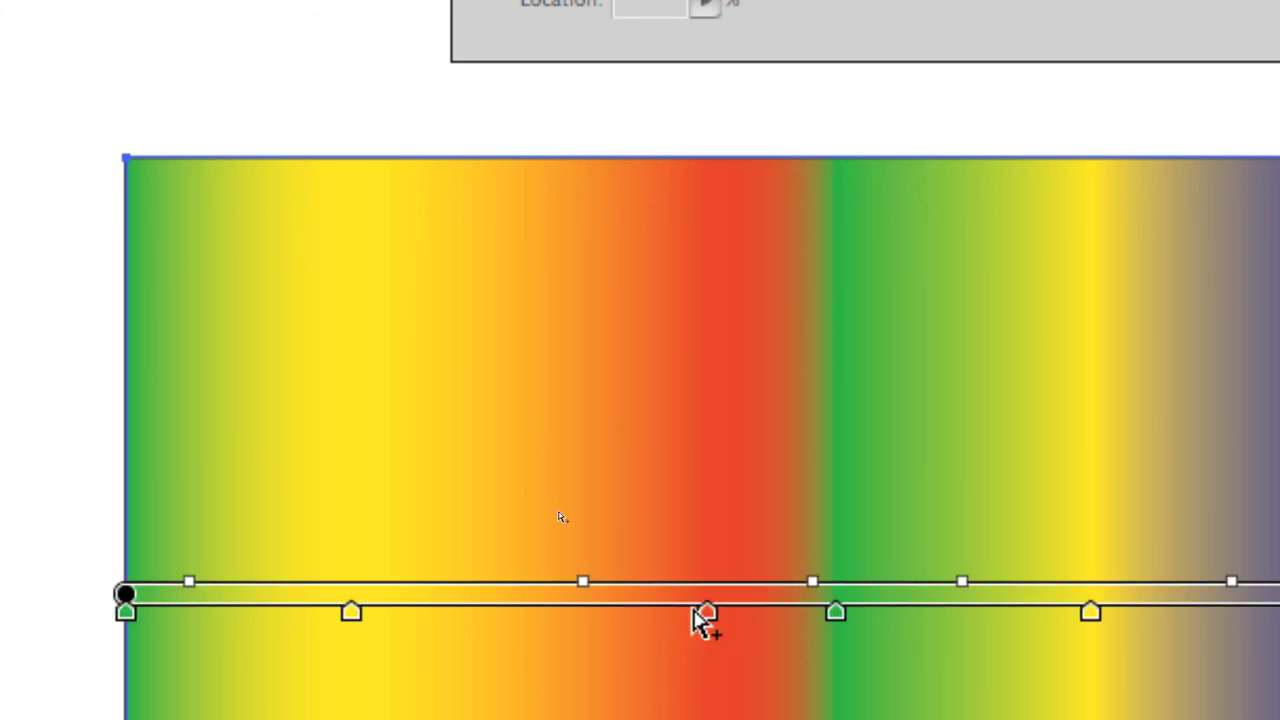
- Remove the red stop, add a new stop between yellow and green, and open its colour settings
mouse_move(703, 620)
left_click_drag(708, 620, 710, 680)
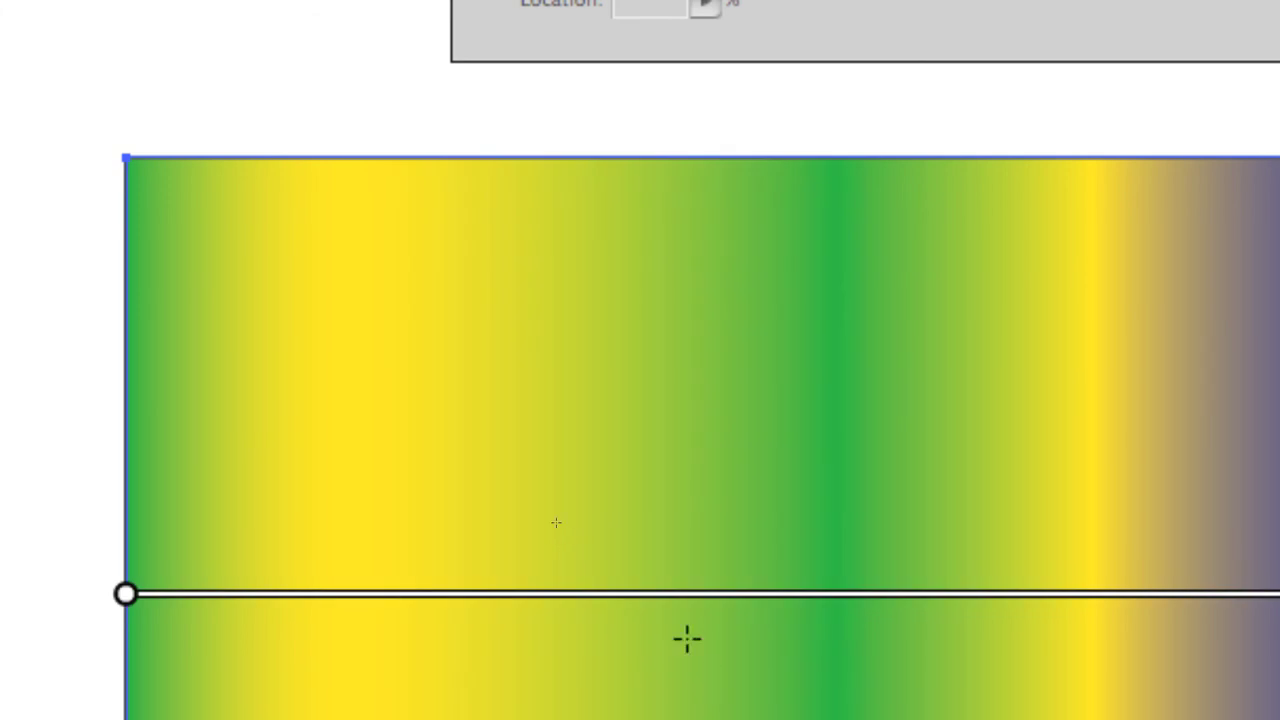
mouse_move(677, 610)
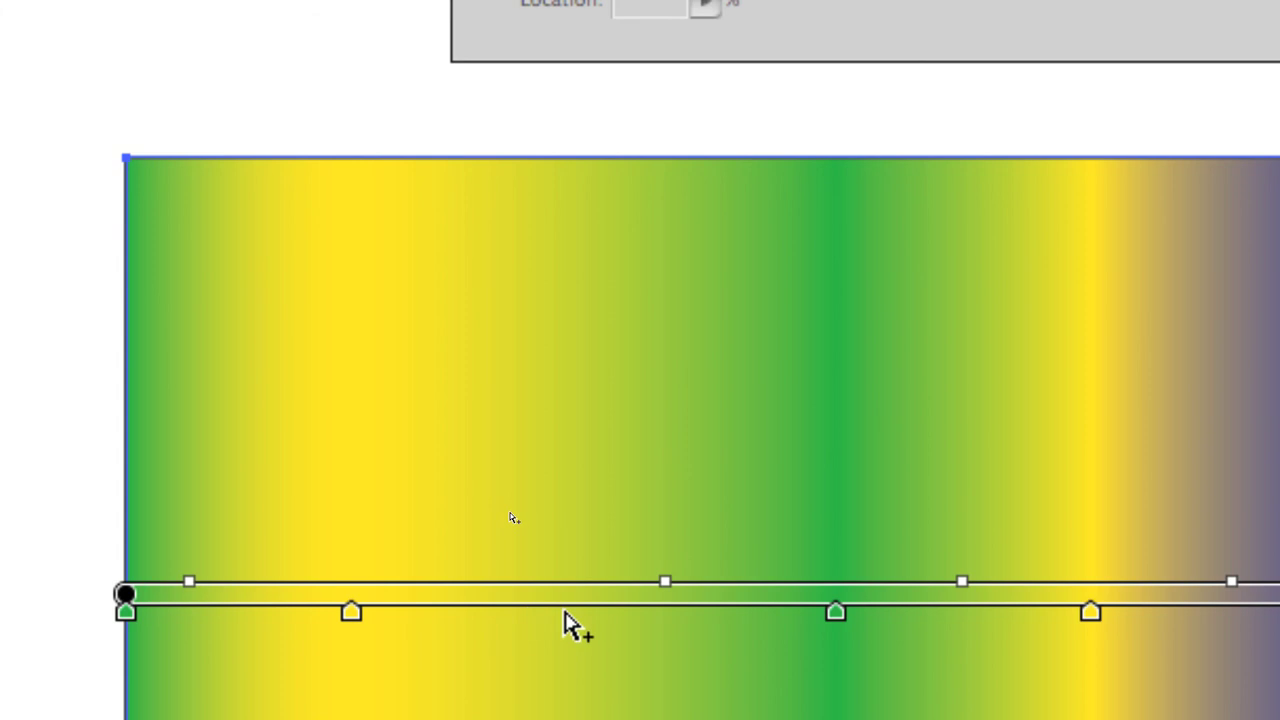
left_click(564, 612)
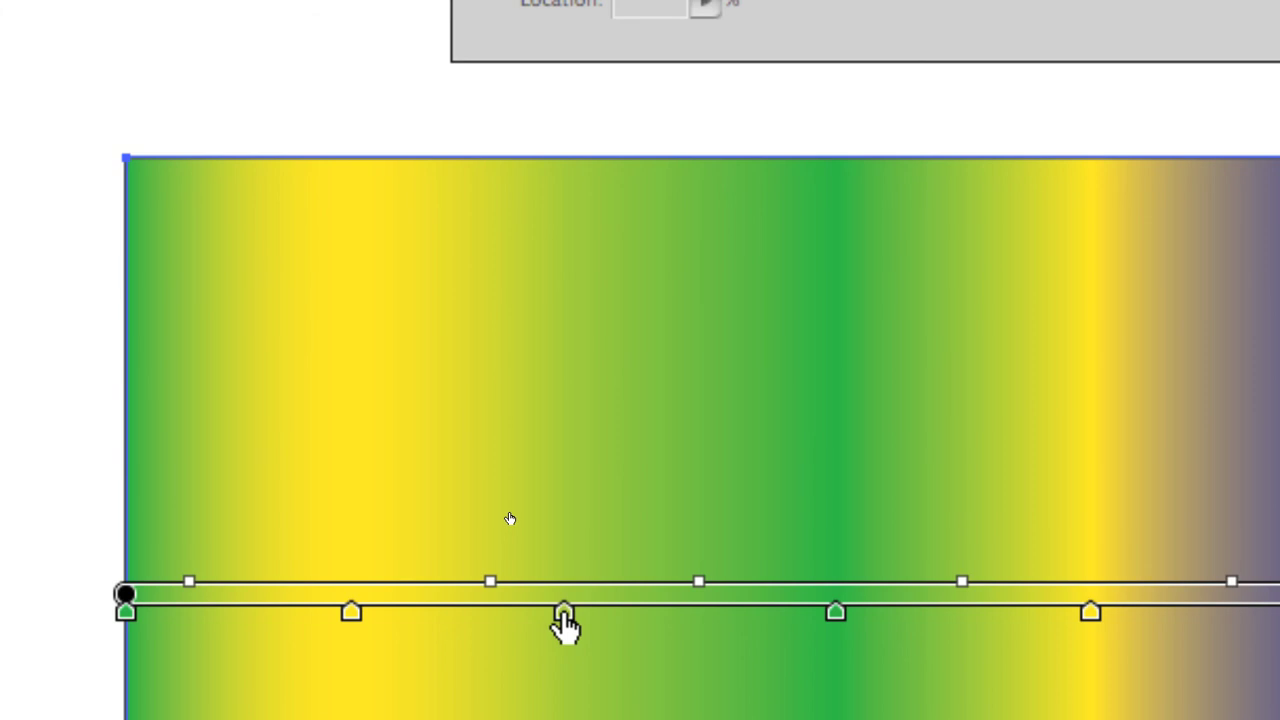
double_click(564, 612)
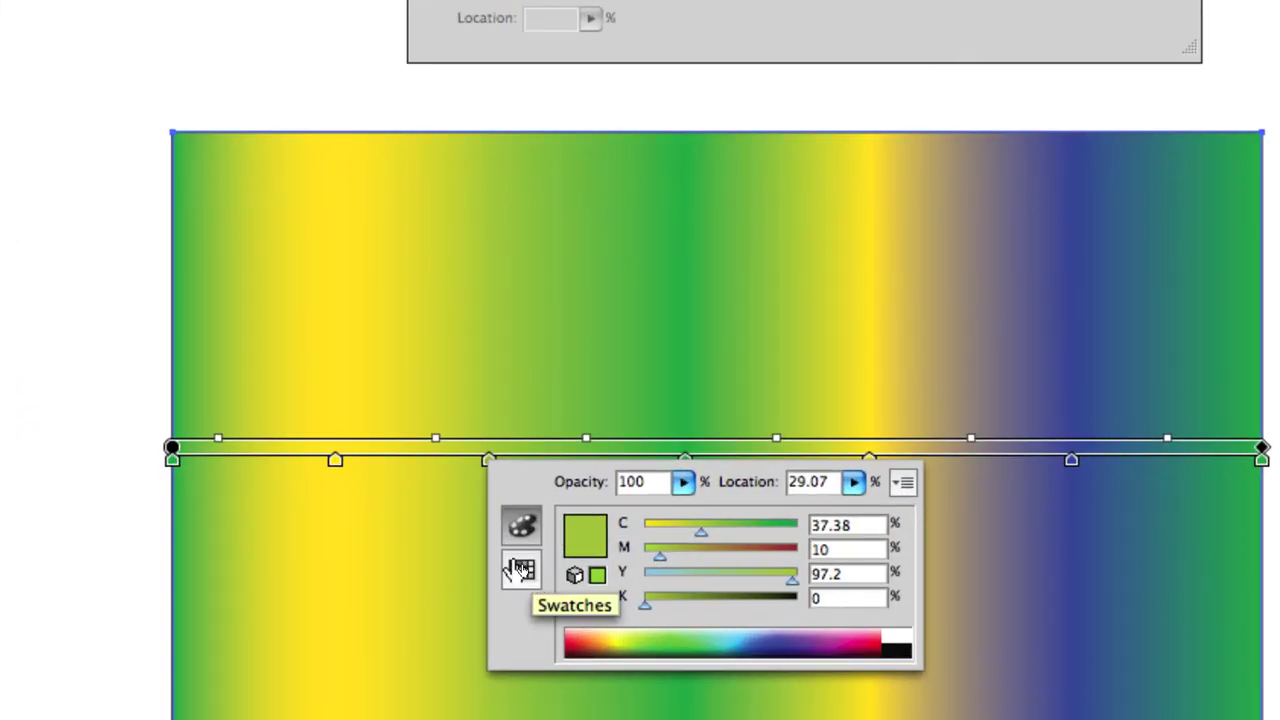
- Show swatch colours for the stop, close its popup, and return to the Gradient tool with V then G
left_click(520, 568)
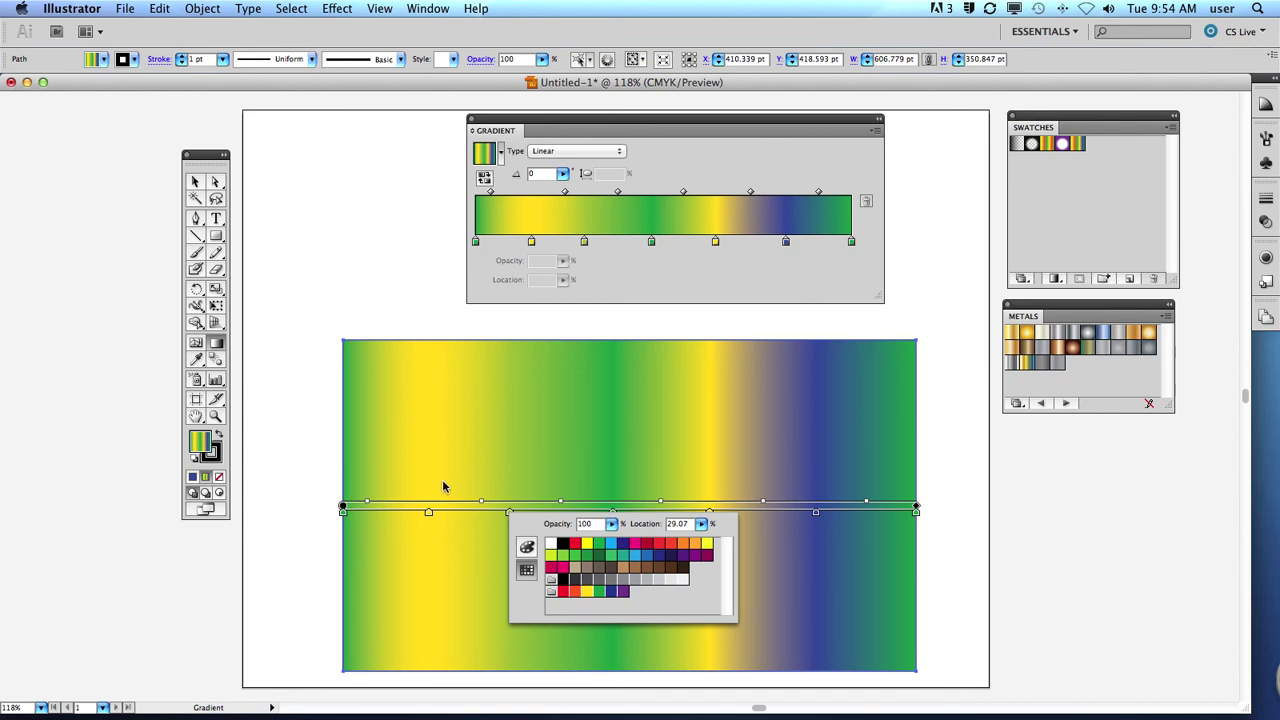
left_click(476, 510)
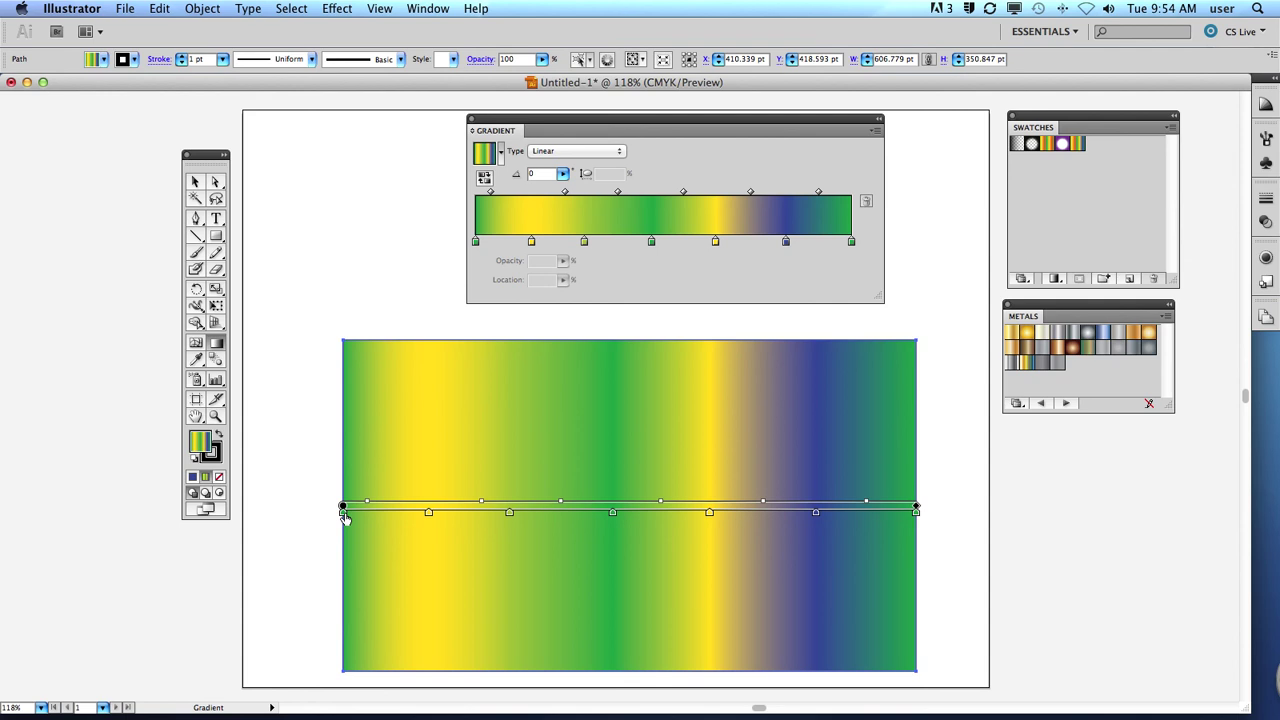
key("v")
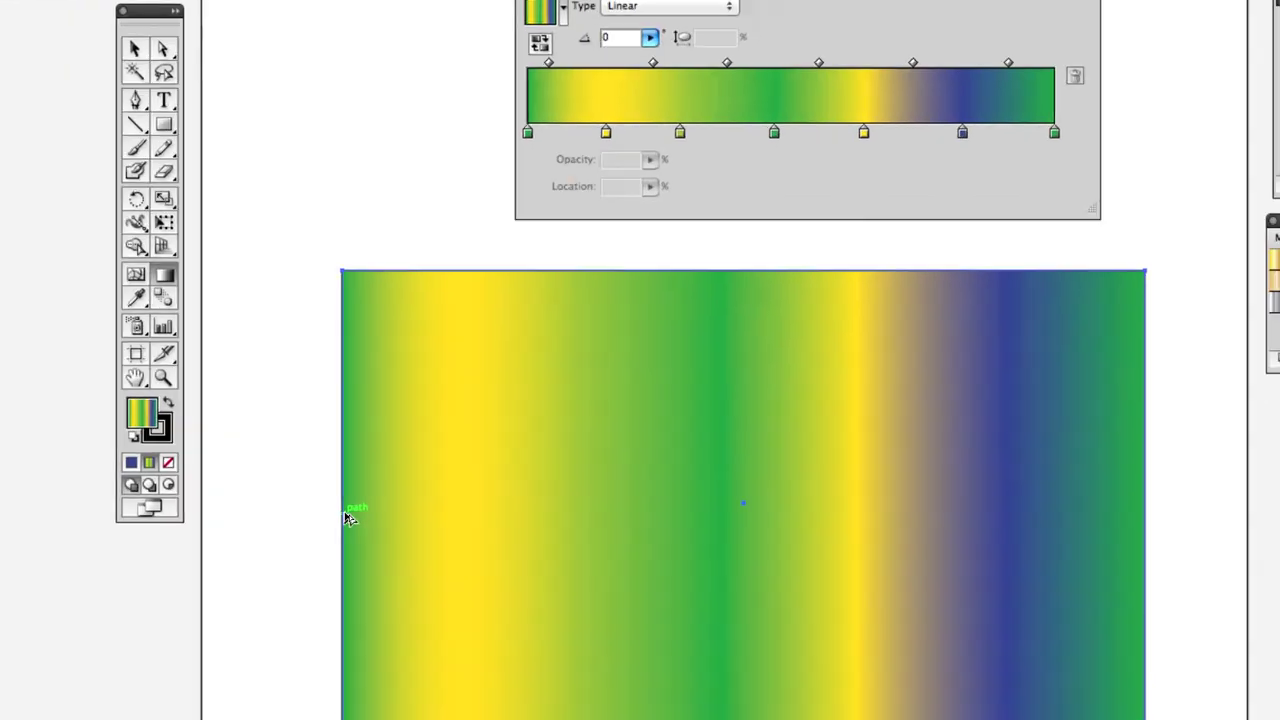
key("g")
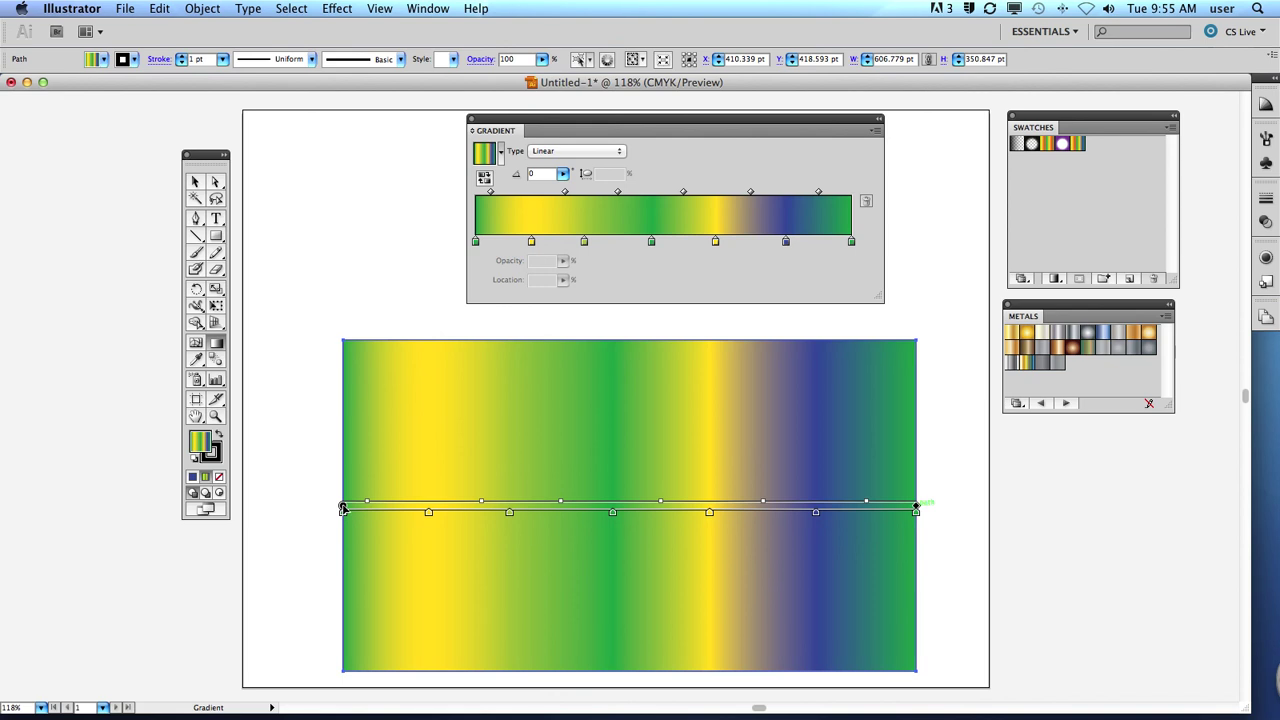
- Reposition the gradient's start point, shorten it, then stretch it across most of the rectangle
mouse_move(342, 508)
left_mouse_down()
mouse_move(440, 429)
mouse_move(614, 409)
mouse_move(614, 505)
left_mouse_up()
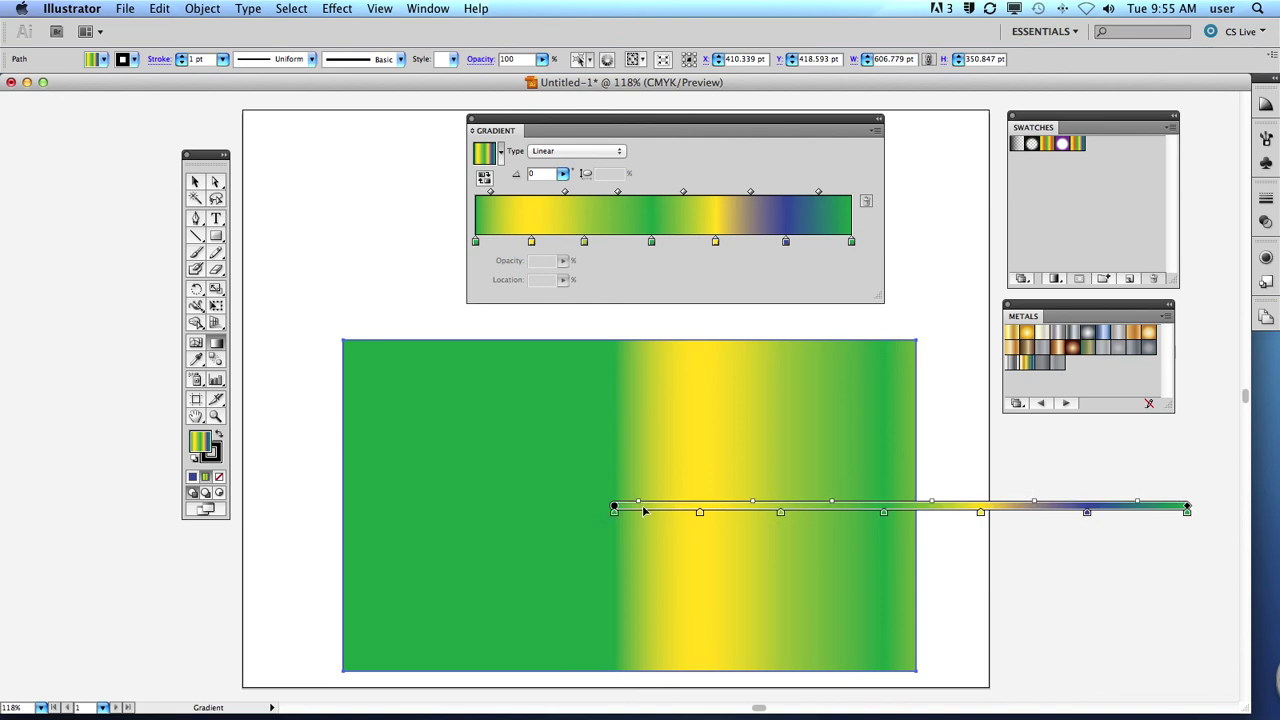
mouse_move(614, 509)
left_click_drag(614, 509, 371, 437)
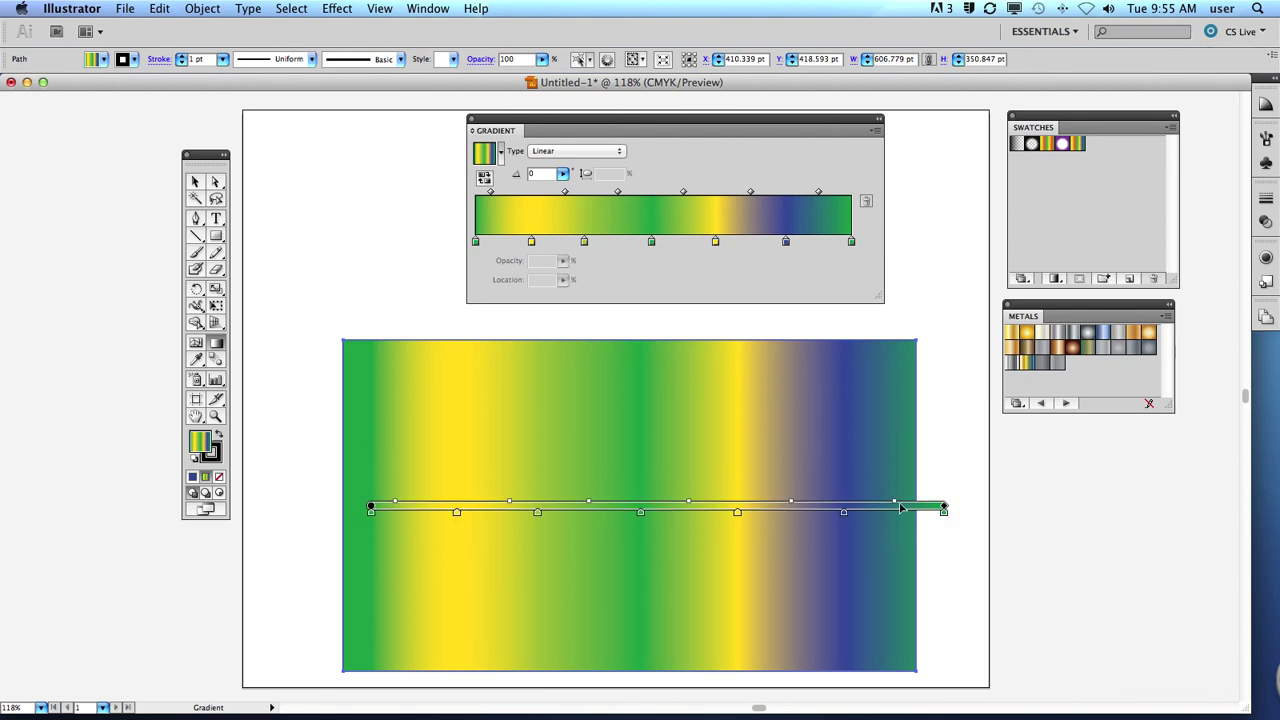
mouse_move(950, 515)
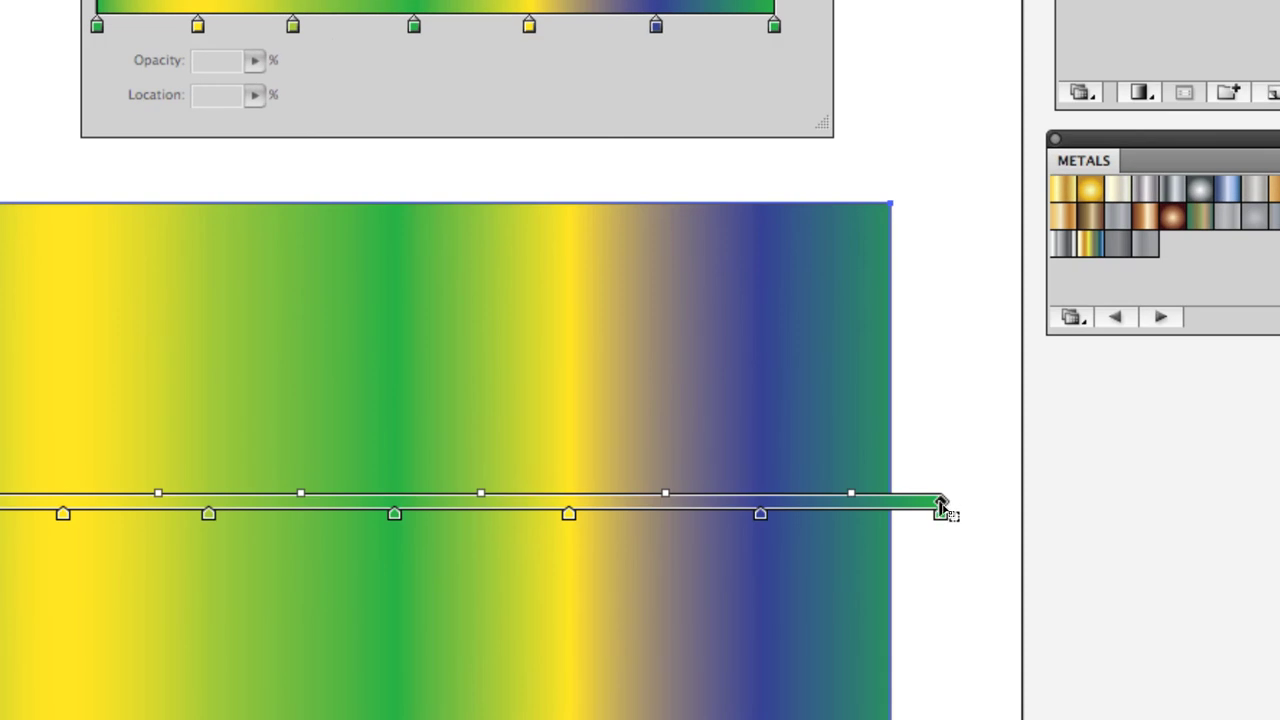
left_click_drag(942, 508, 164, 505)
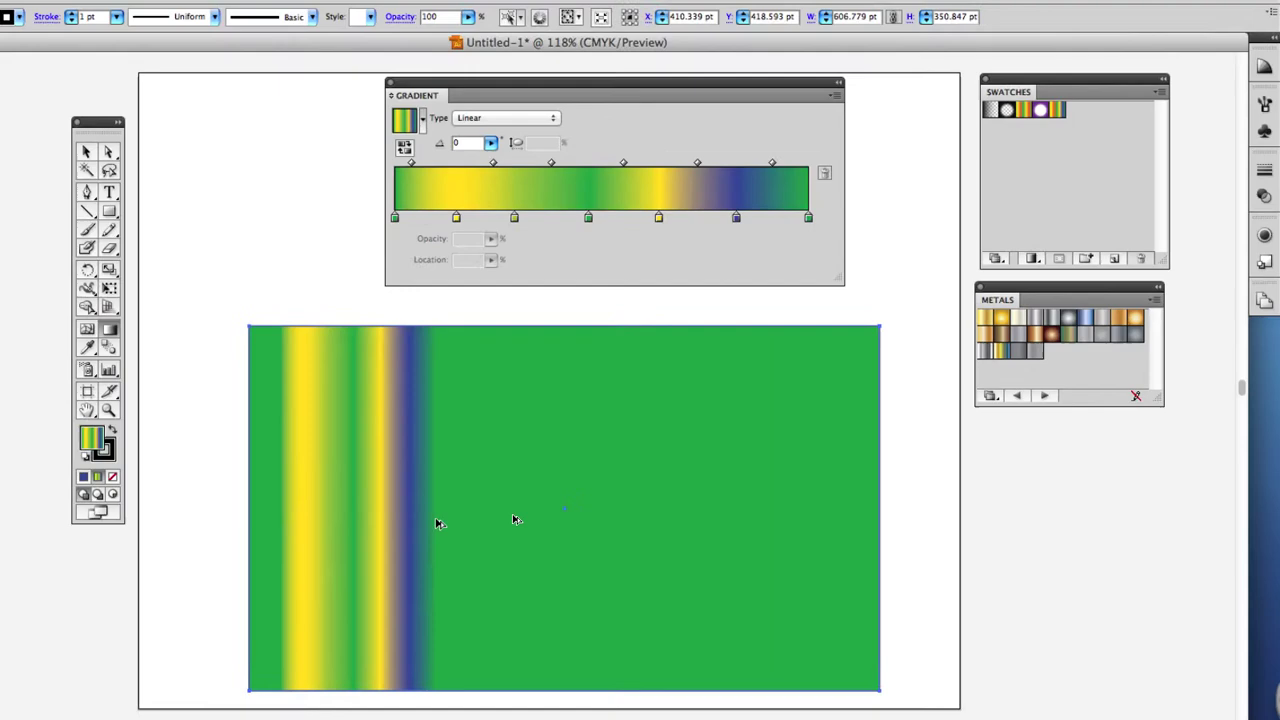
mouse_move(438, 515)
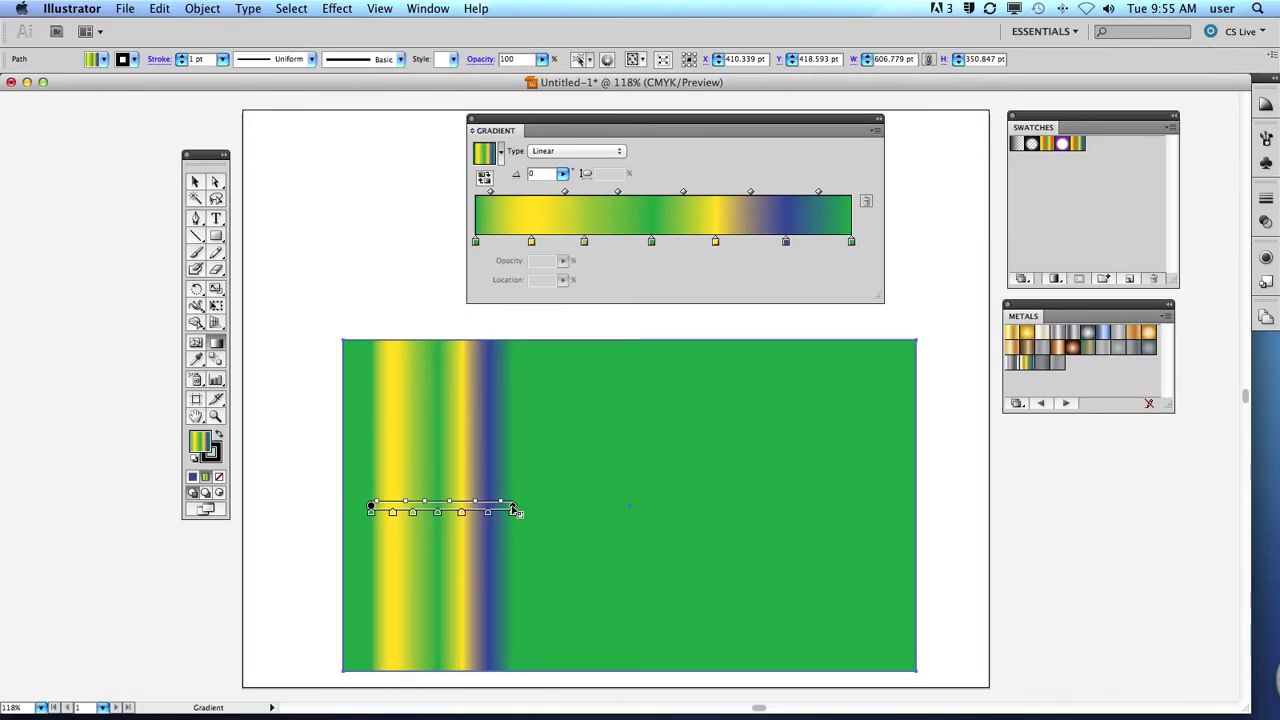
mouse_move(513, 508)
left_mouse_down()
mouse_move(855, 506)
mouse_move(623, 508)
left_mouse_up()
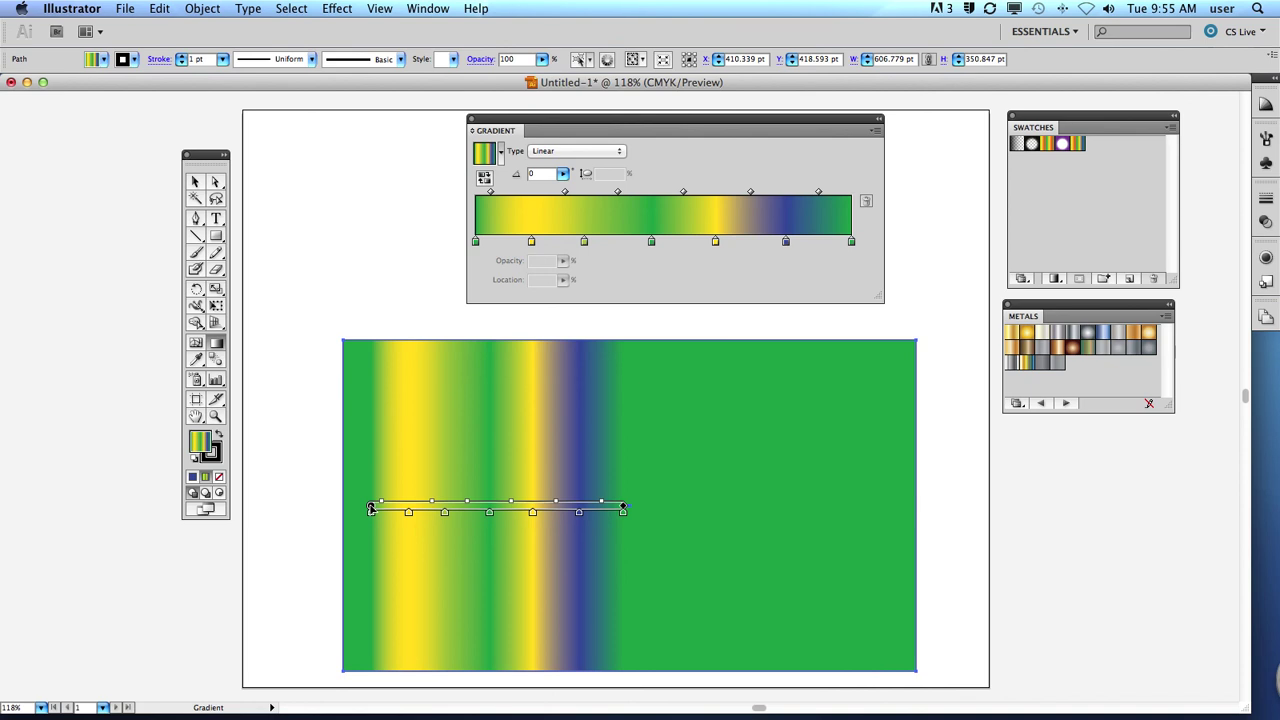
- Rotate and stretch the gradient diagonally, then level it near horizontal at -0.08°
mouse_move(370, 508)
left_mouse_down()
mouse_move(606, 409)
mouse_move(494, 414)
left_mouse_up()
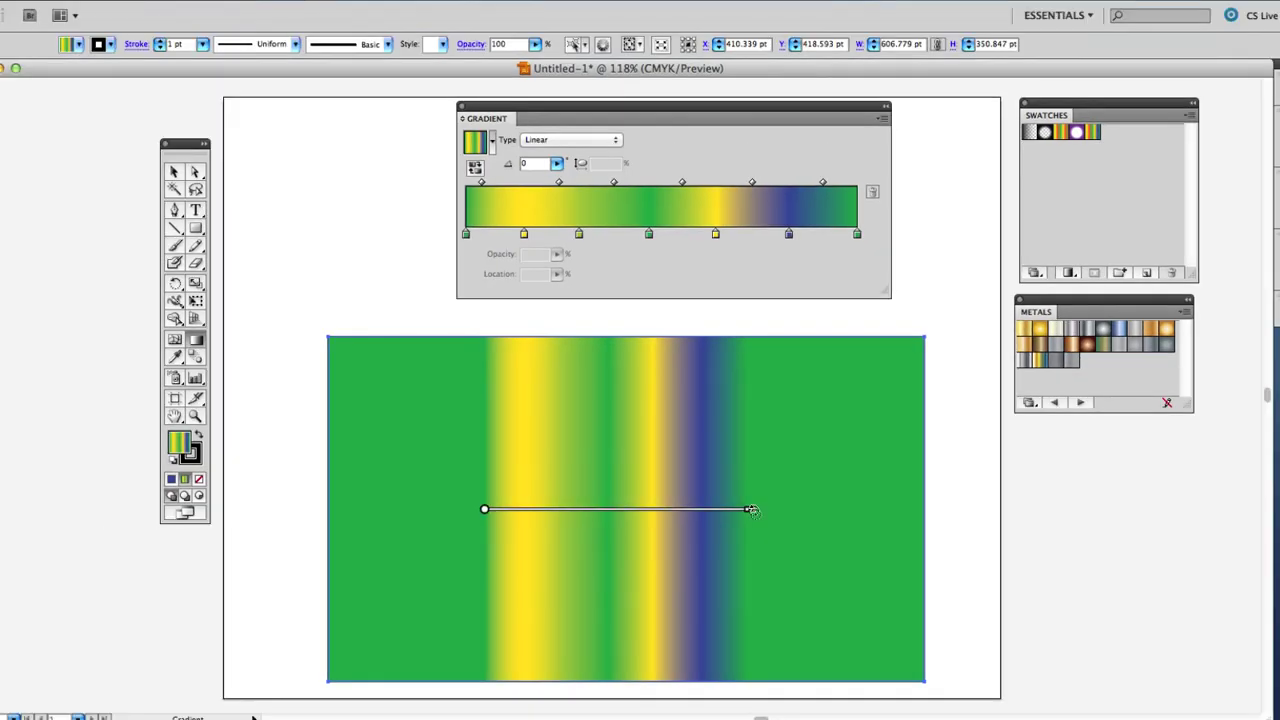
mouse_move(751, 510)
left_mouse_down()
mouse_move(683, 677)
mouse_move(303, 691)
mouse_move(437, 540)
mouse_move(690, 543)
mouse_move(657, 586)
mouse_move(586, 606)
mouse_move(583, 596)
left_mouse_up()
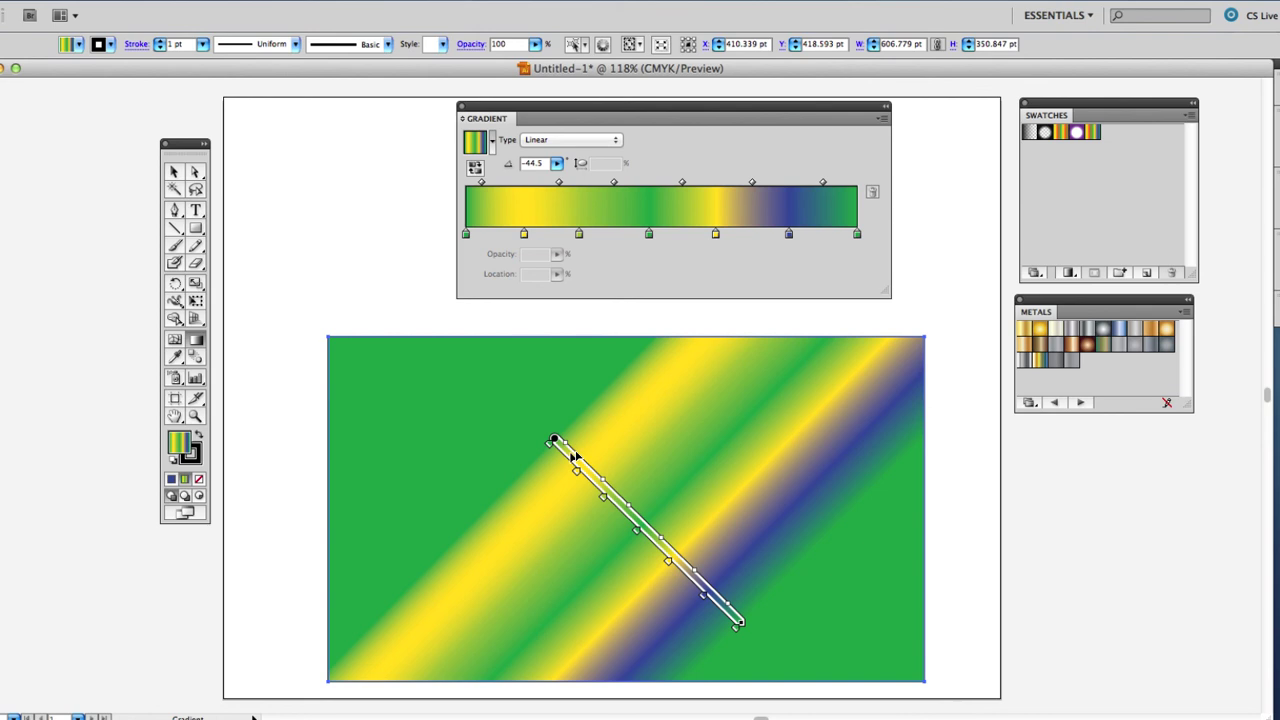
mouse_move(571, 449)
left_mouse_down()
mouse_move(472, 385)
mouse_move(370, 395)
mouse_move(380, 405)
left_mouse_up()
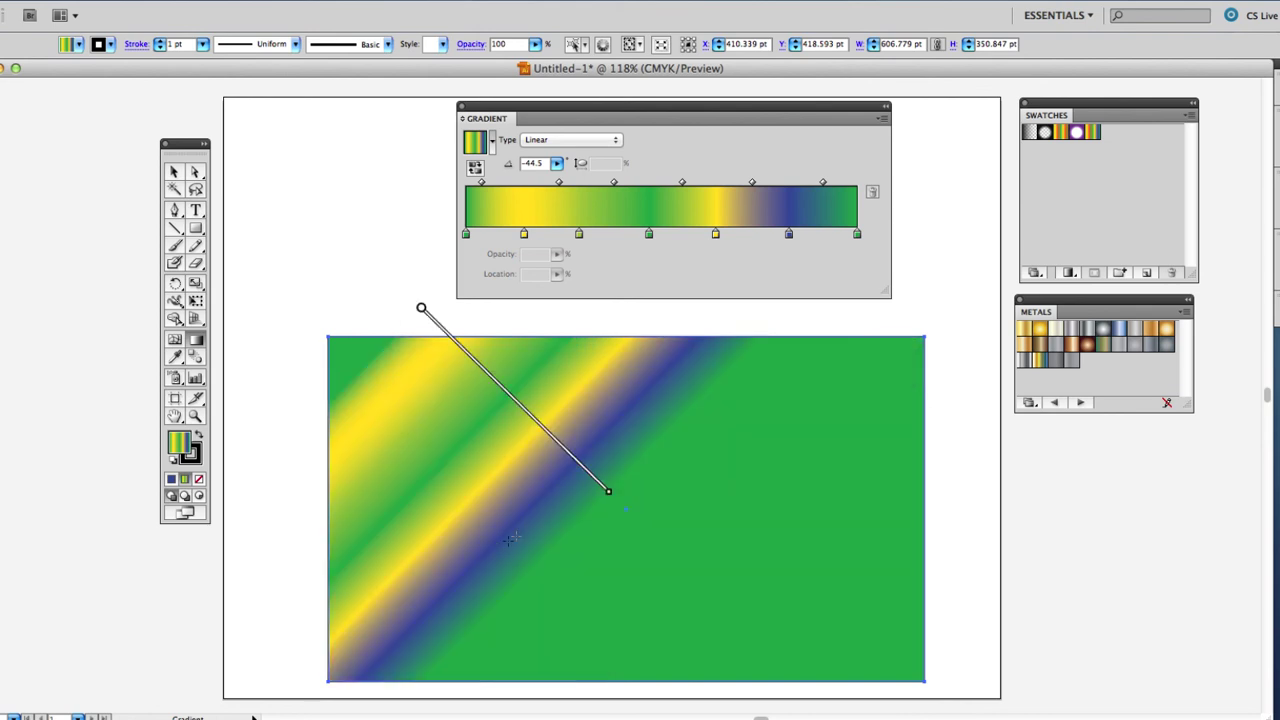
left_click_drag(614, 496, 846, 623)
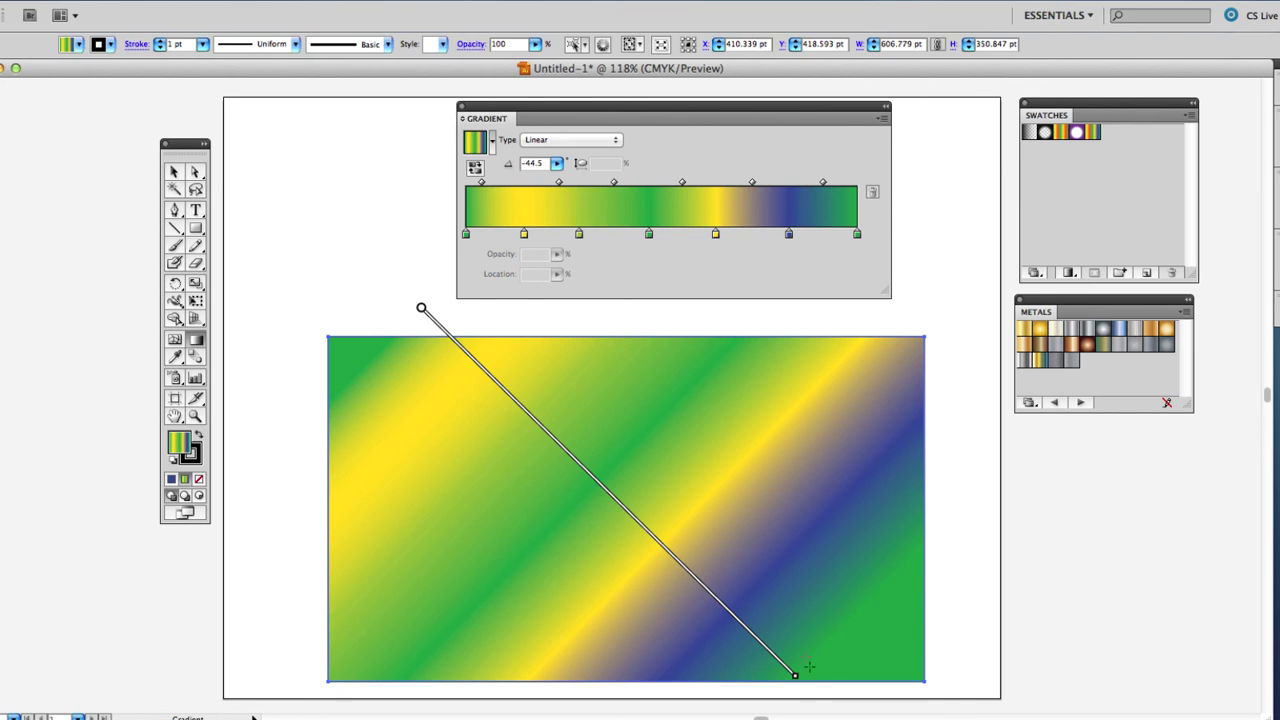
mouse_move(805, 669)
left_mouse_down()
mouse_move(875, 462)
mouse_move(924, 412)
left_mouse_up()
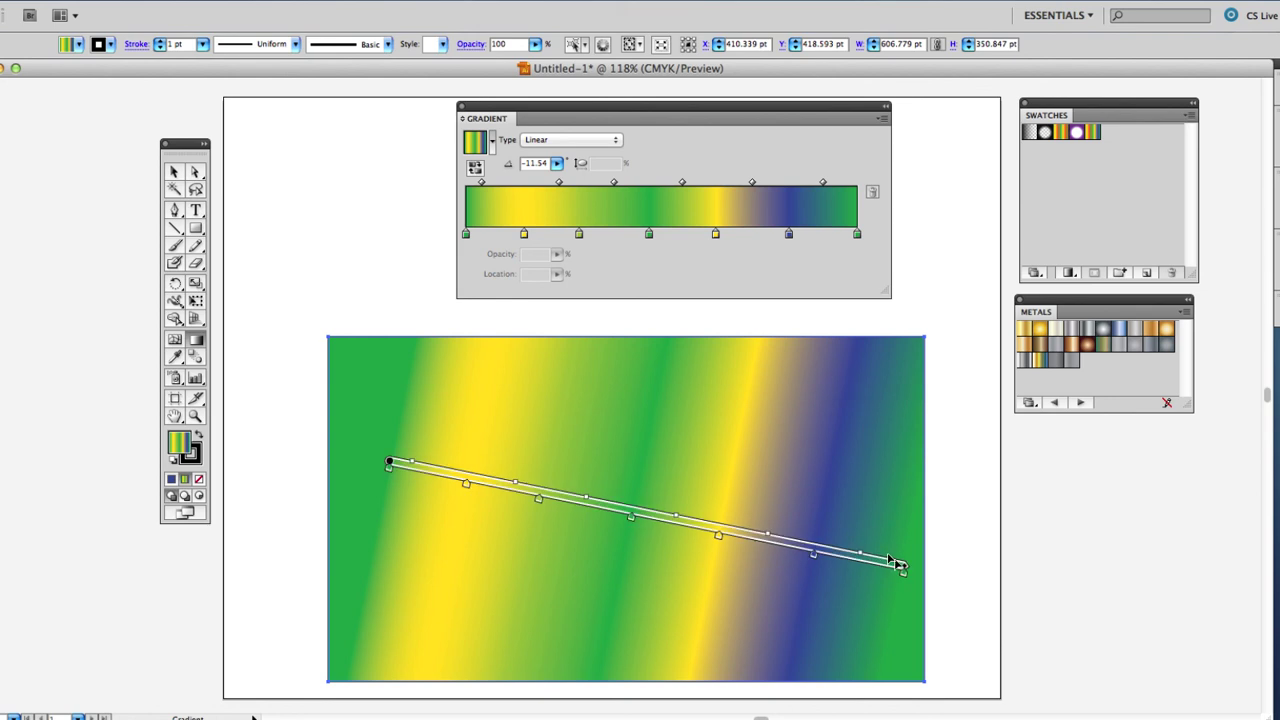
mouse_move(905, 563)
left_mouse_down()
mouse_move(905, 426)
mouse_move(898, 460)
left_mouse_up()
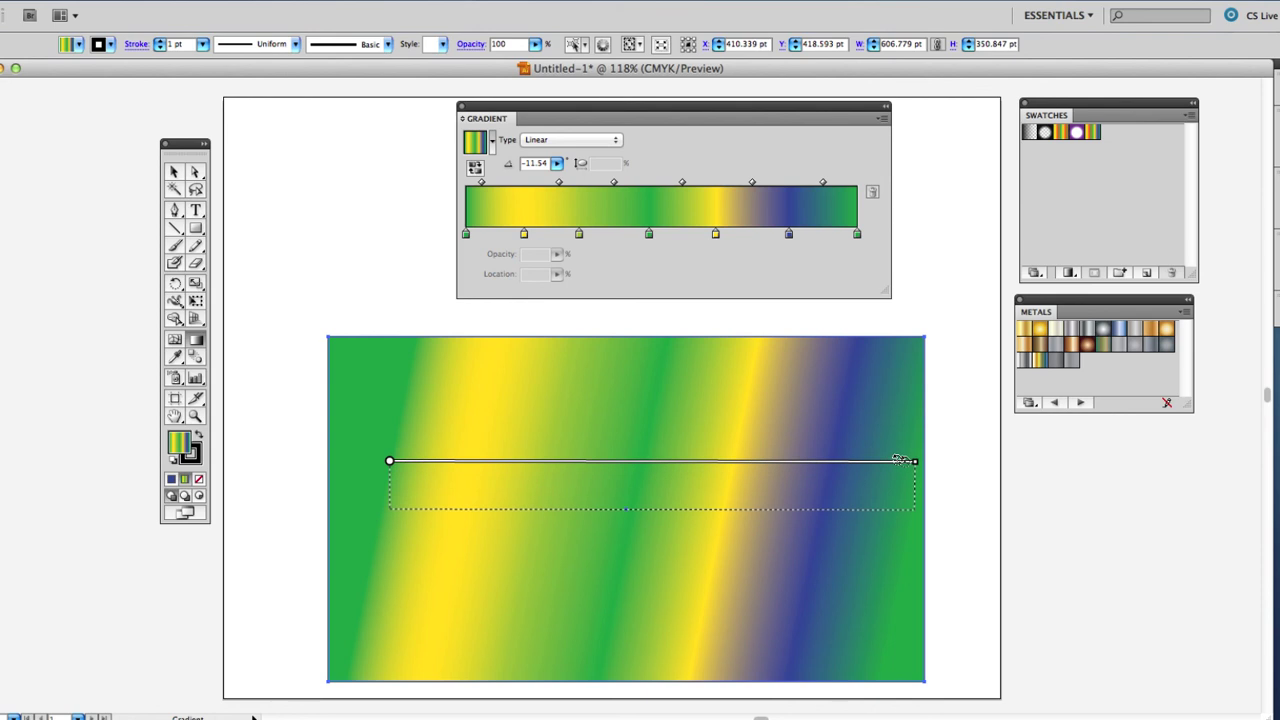
left_click_drag(900, 460, 900, 459)
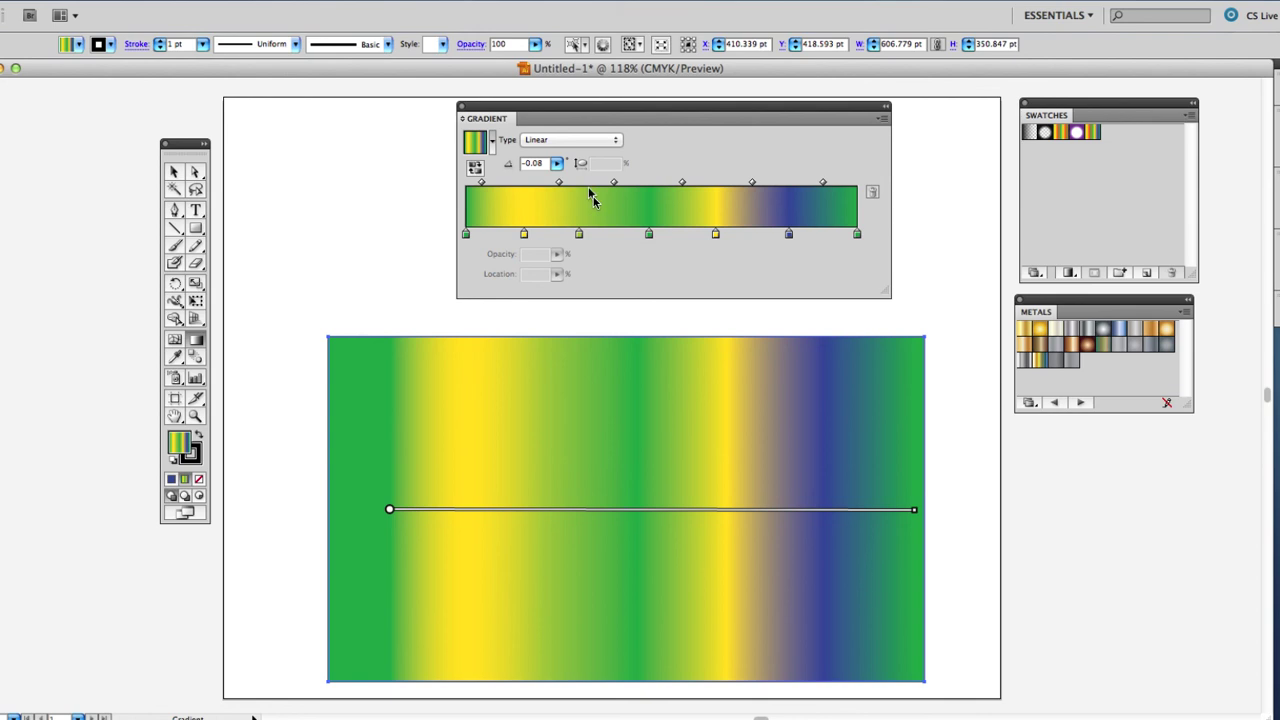
- Open the Gradient panel's Type list to reveal Radial and Linear
left_click(615, 141)
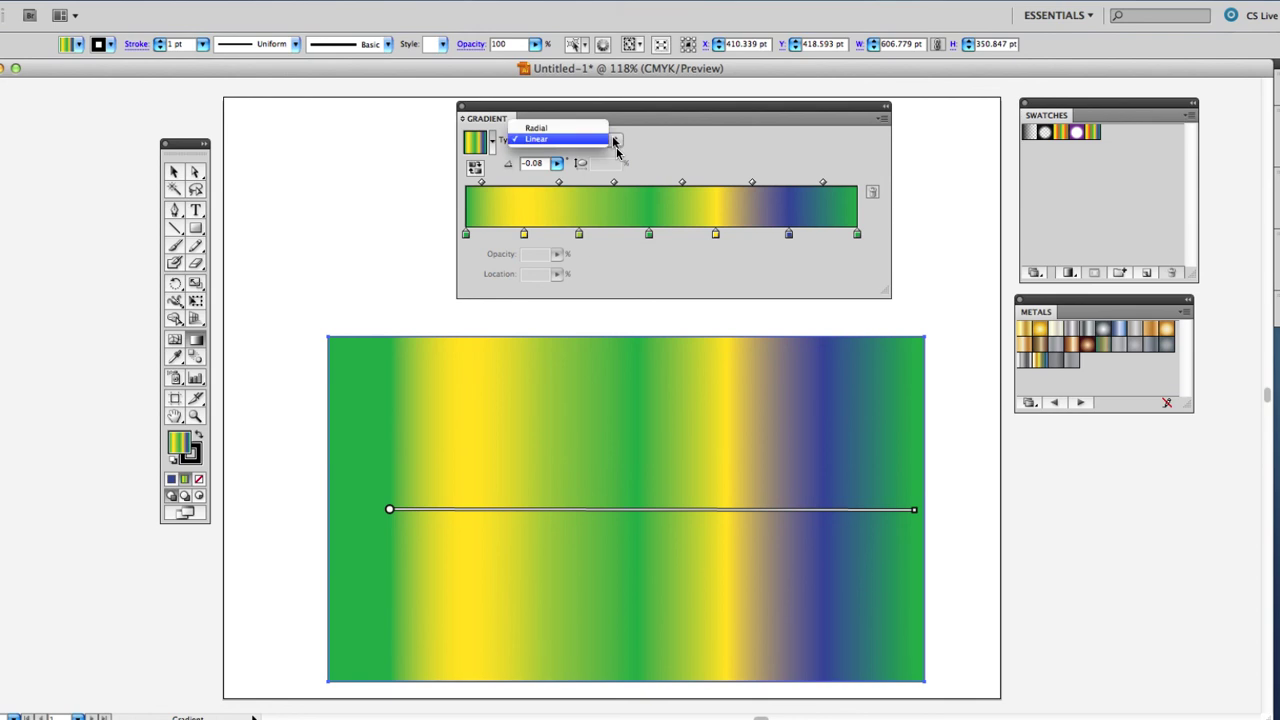
left_click(536, 131)
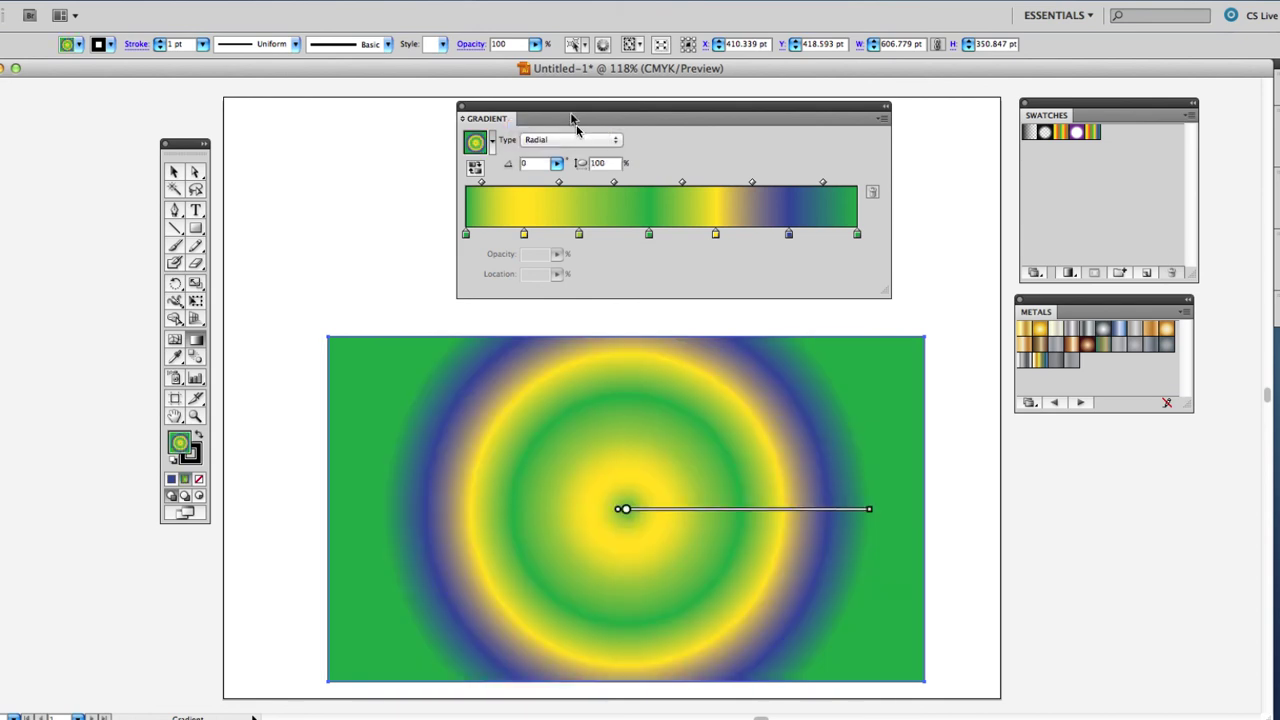
mouse_move(616, 112)
left_mouse_down()
mouse_move(154, 147)
mouse_move(0, 213)
mouse_move(4, 261)
mouse_move(19, 175)
left_mouse_up()
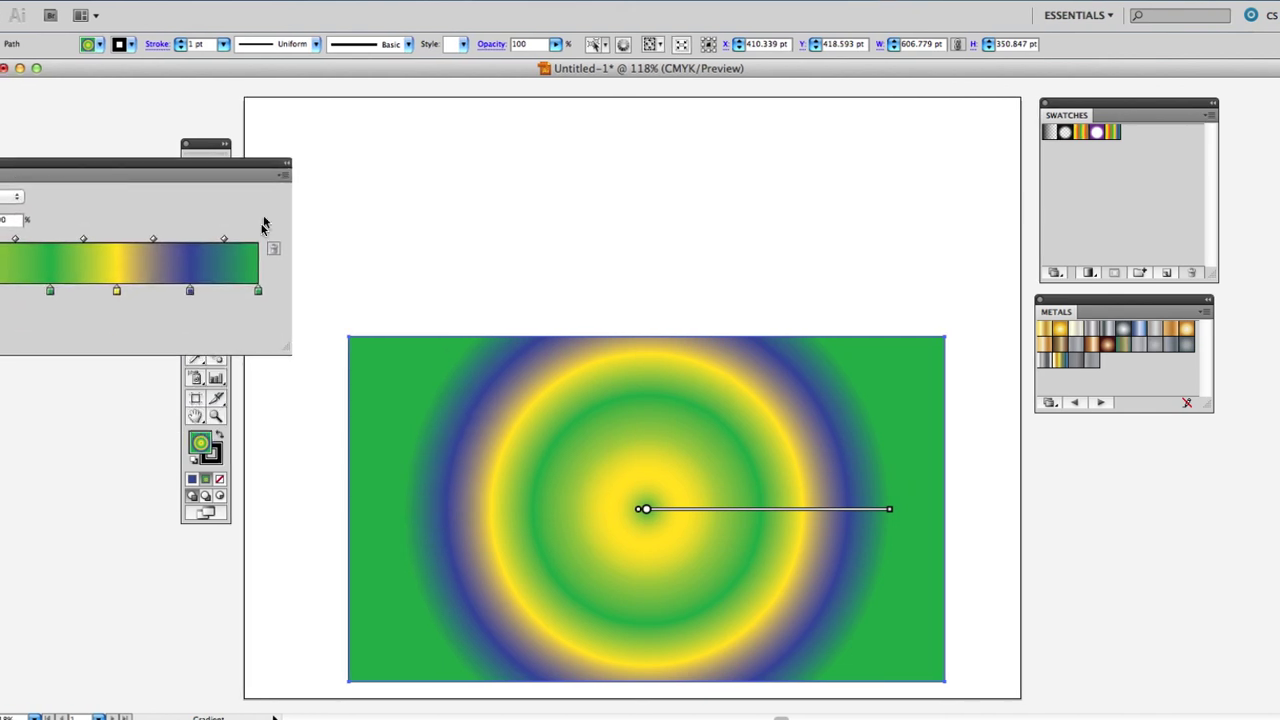
mouse_move(736, 506)
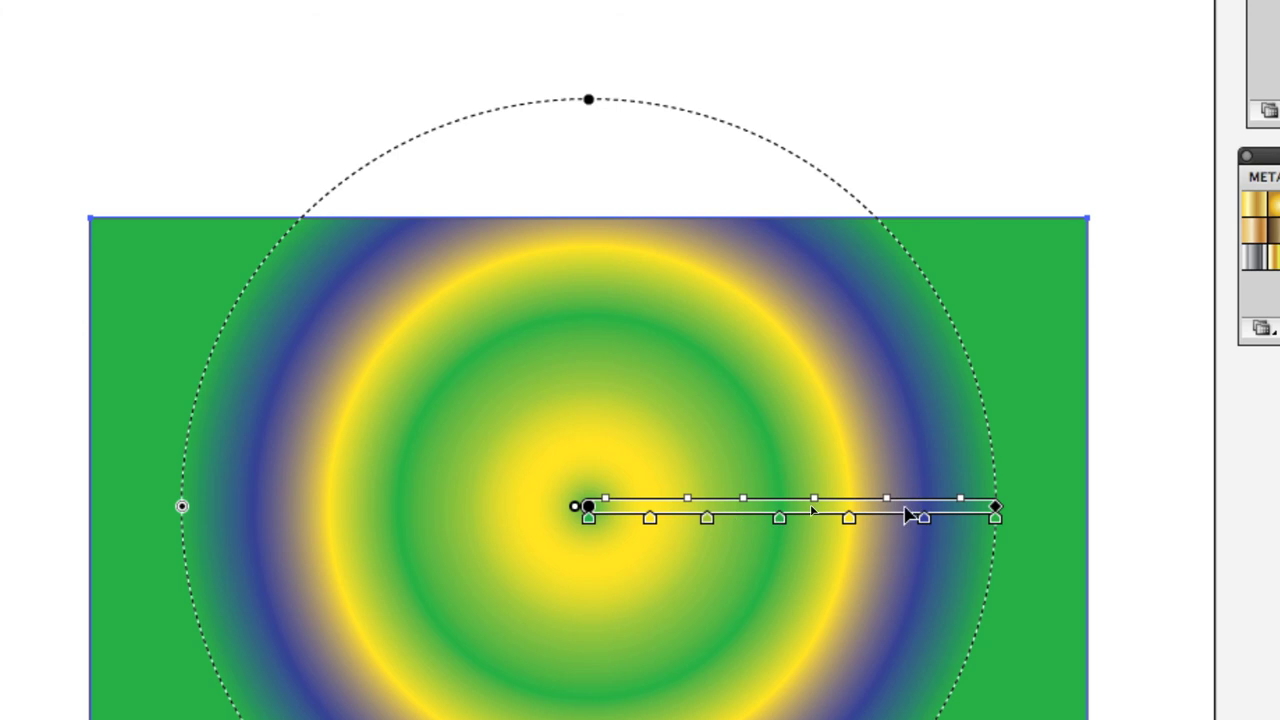
mouse_move(995, 506)
left_mouse_down()
mouse_move(1180, 511)
mouse_move(795, 531)
left_mouse_up()
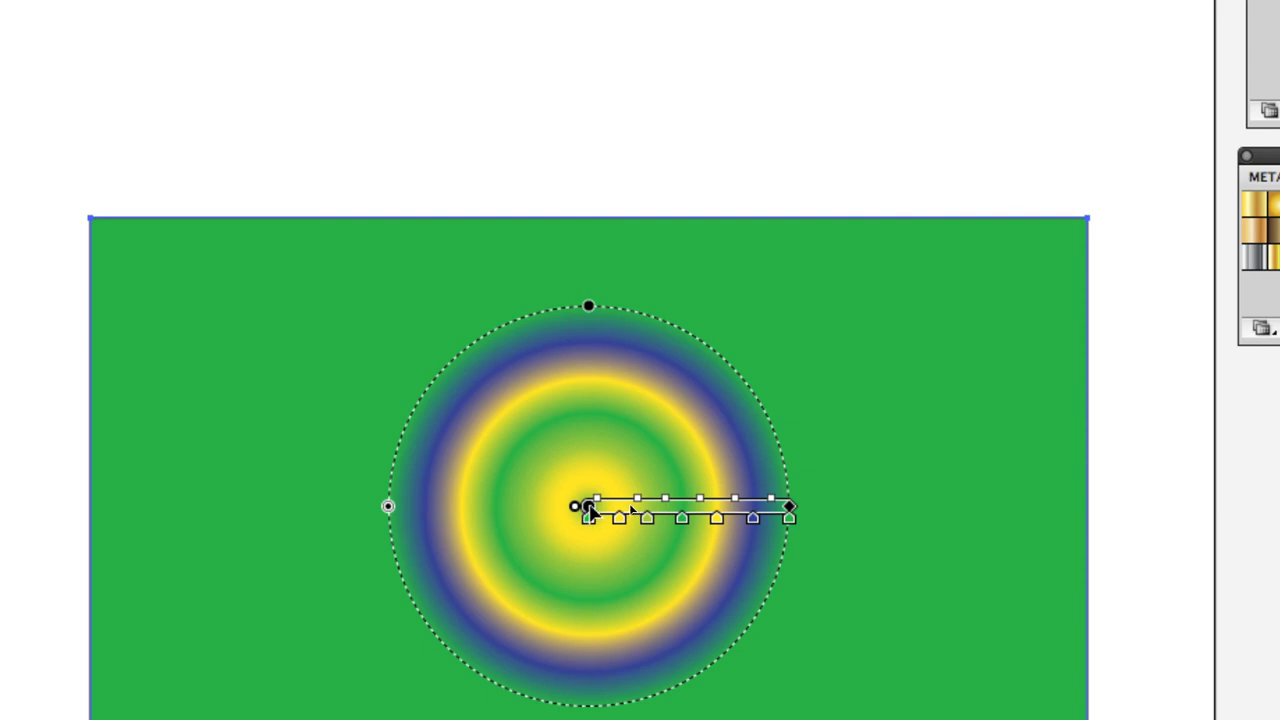
left_click_drag(590, 507, 334, 472)
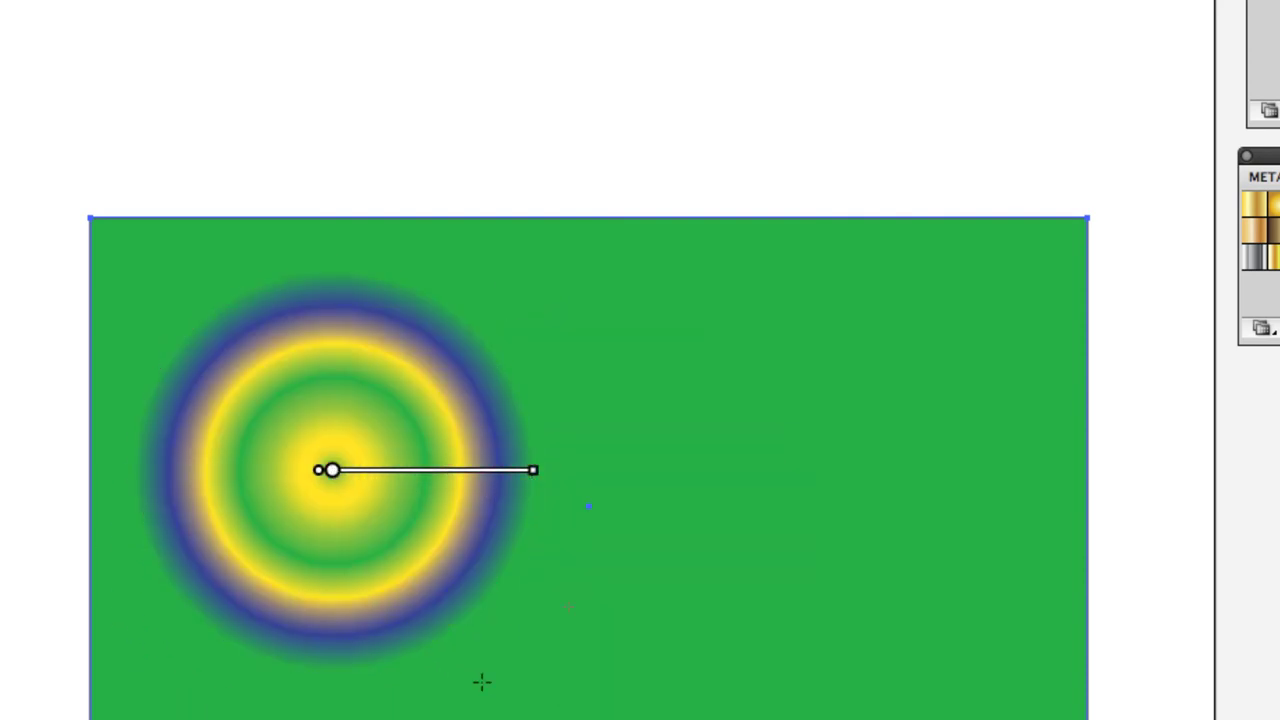
mouse_move(462, 475)
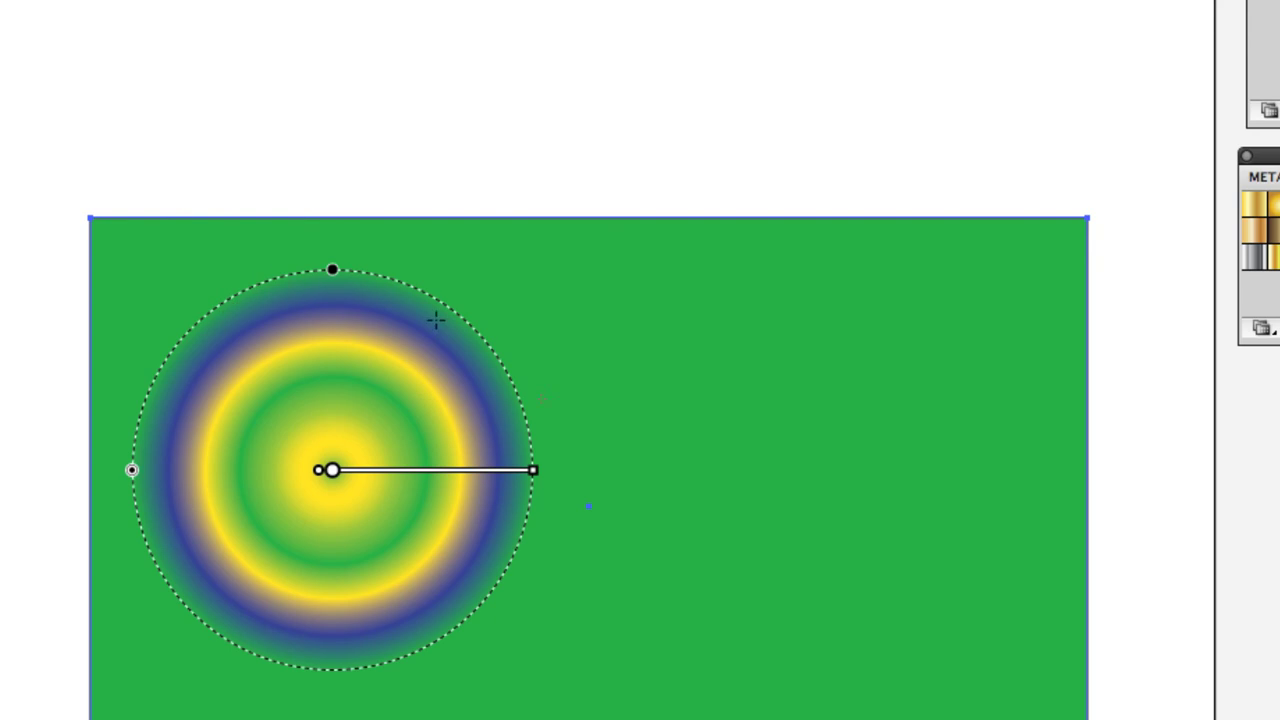
mouse_move(511, 485)
scroll(337, 290, "up", 1)
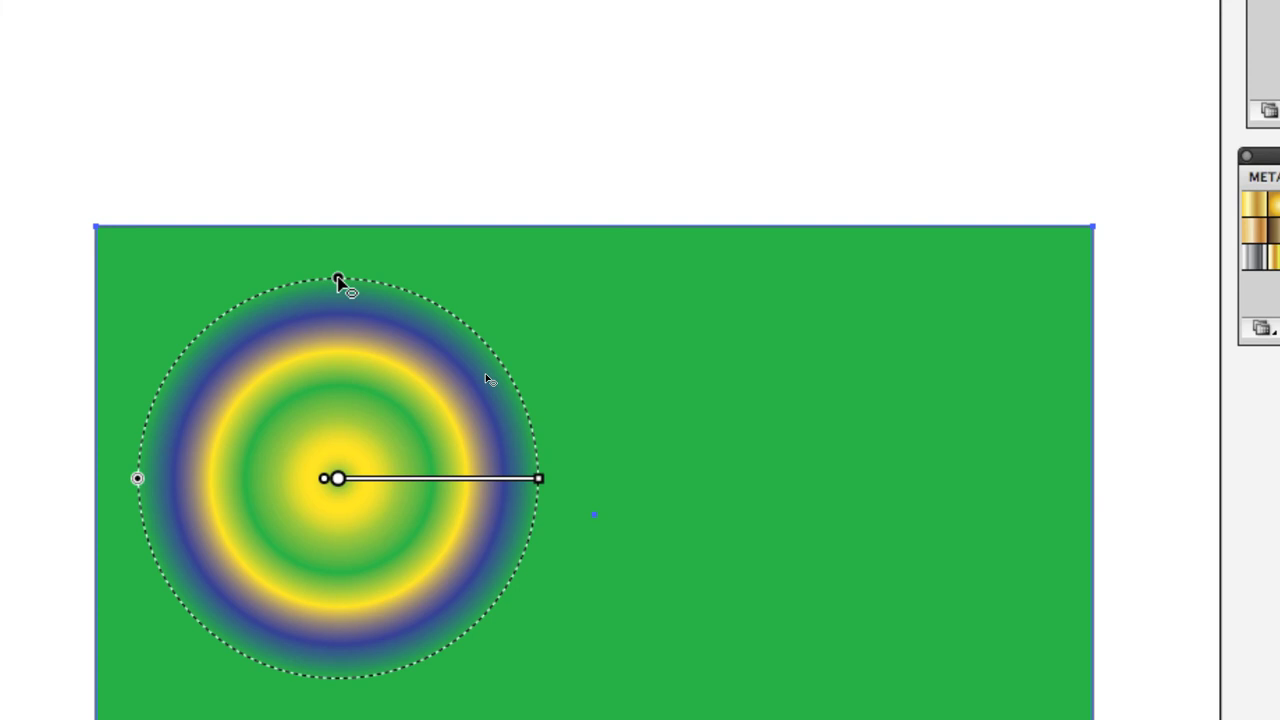
- Reshape the radial gradient's oval taller, then flatter, and widen its radius to the right
left_click_drag(337, 280, 337, 36)
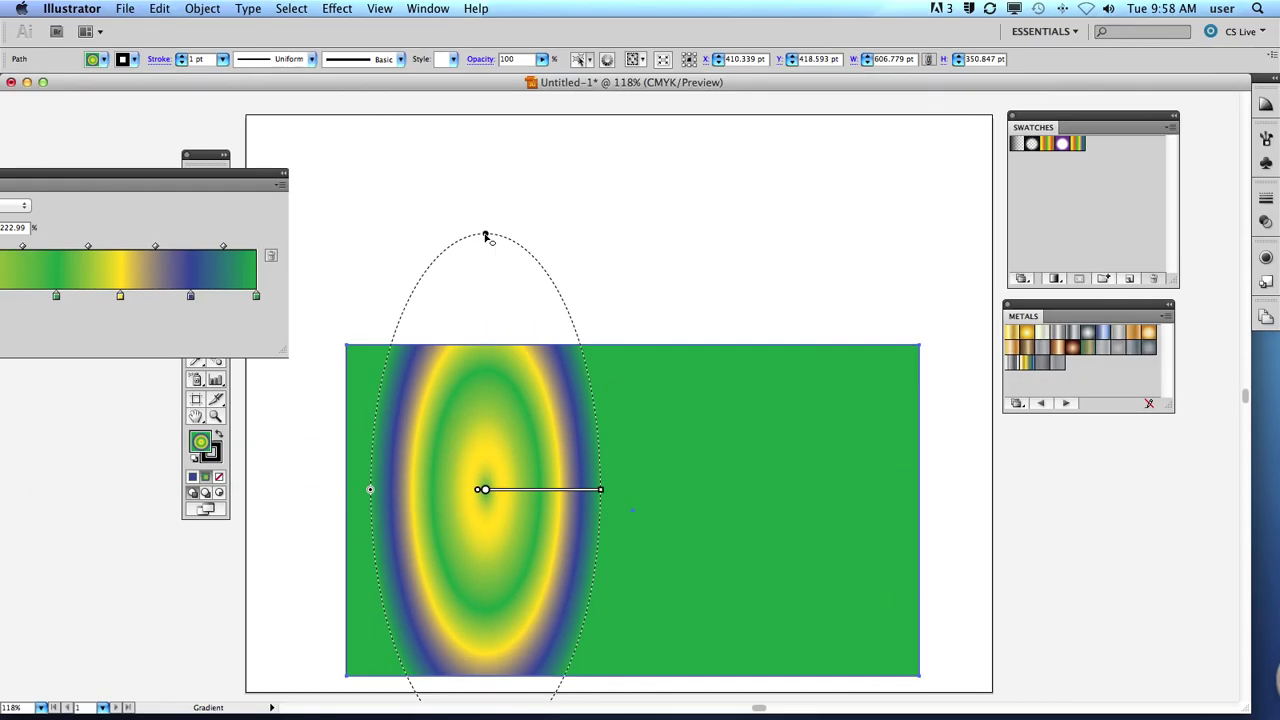
left_click_drag(485, 236, 486, 452)
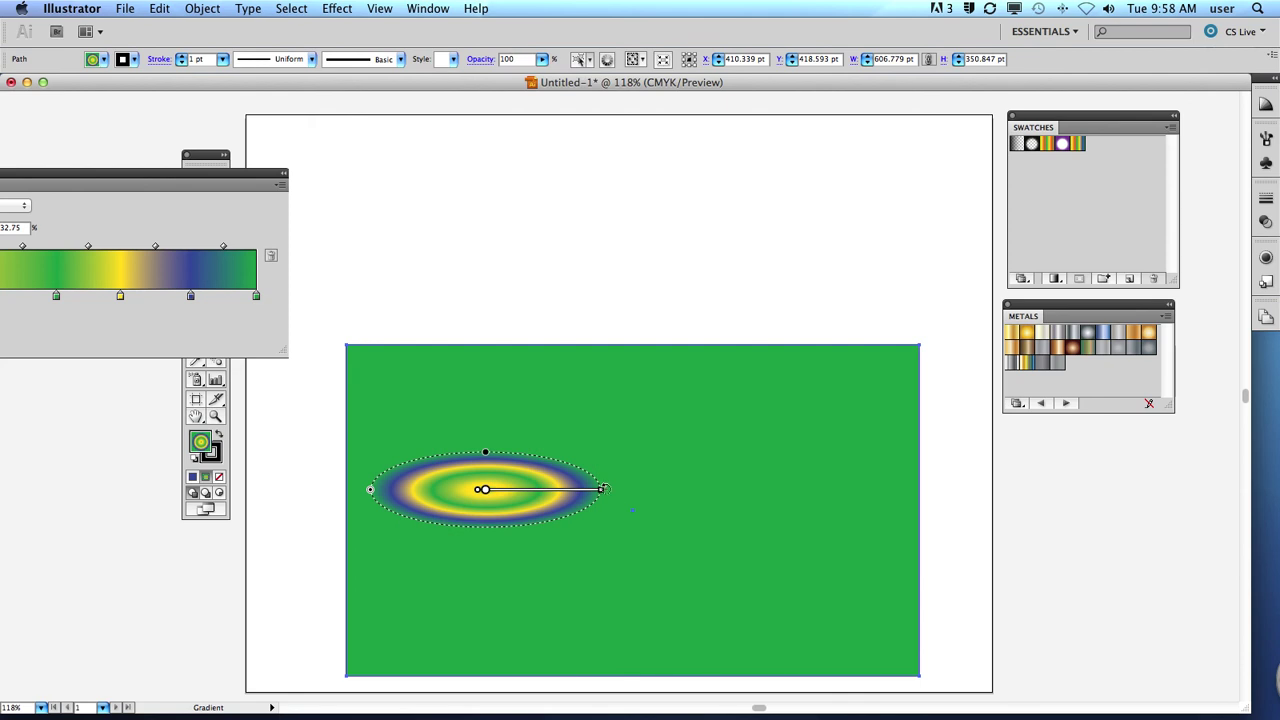
left_click_drag(606, 496, 688, 492)
mouse_move(640, 489)
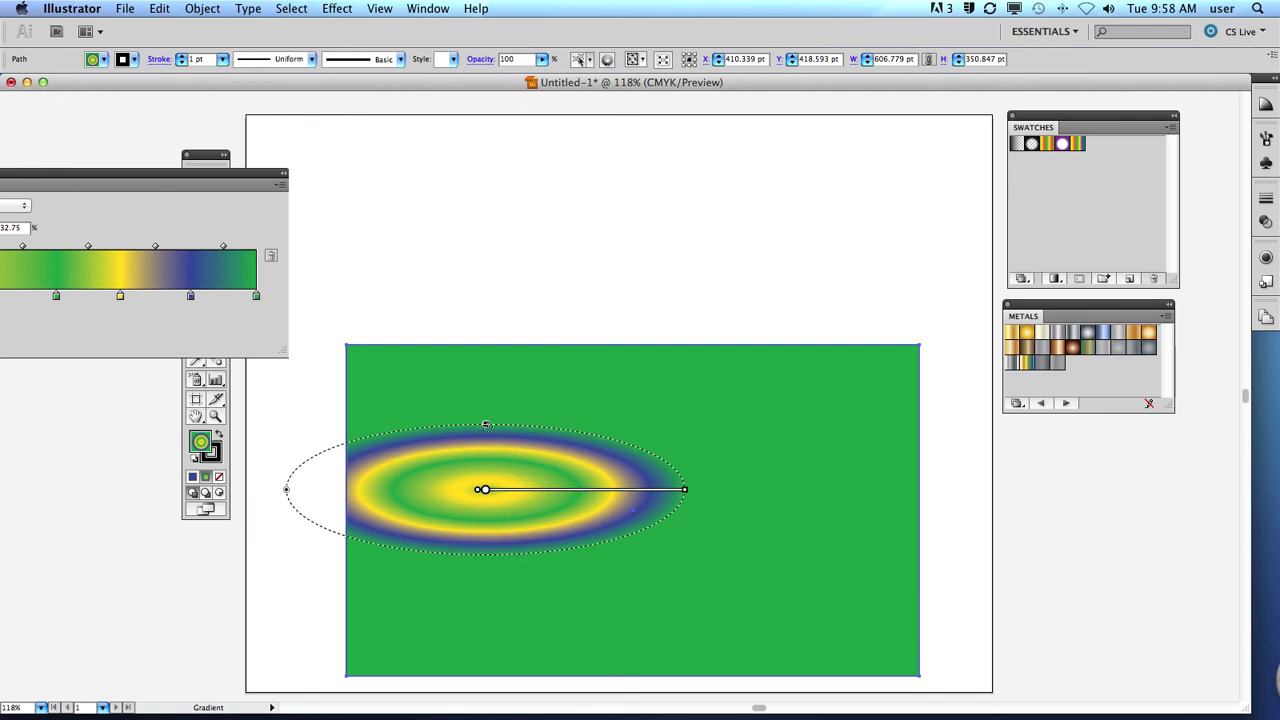
left_click_drag(497, 380, 500, 328)
mouse_move(505, 328)
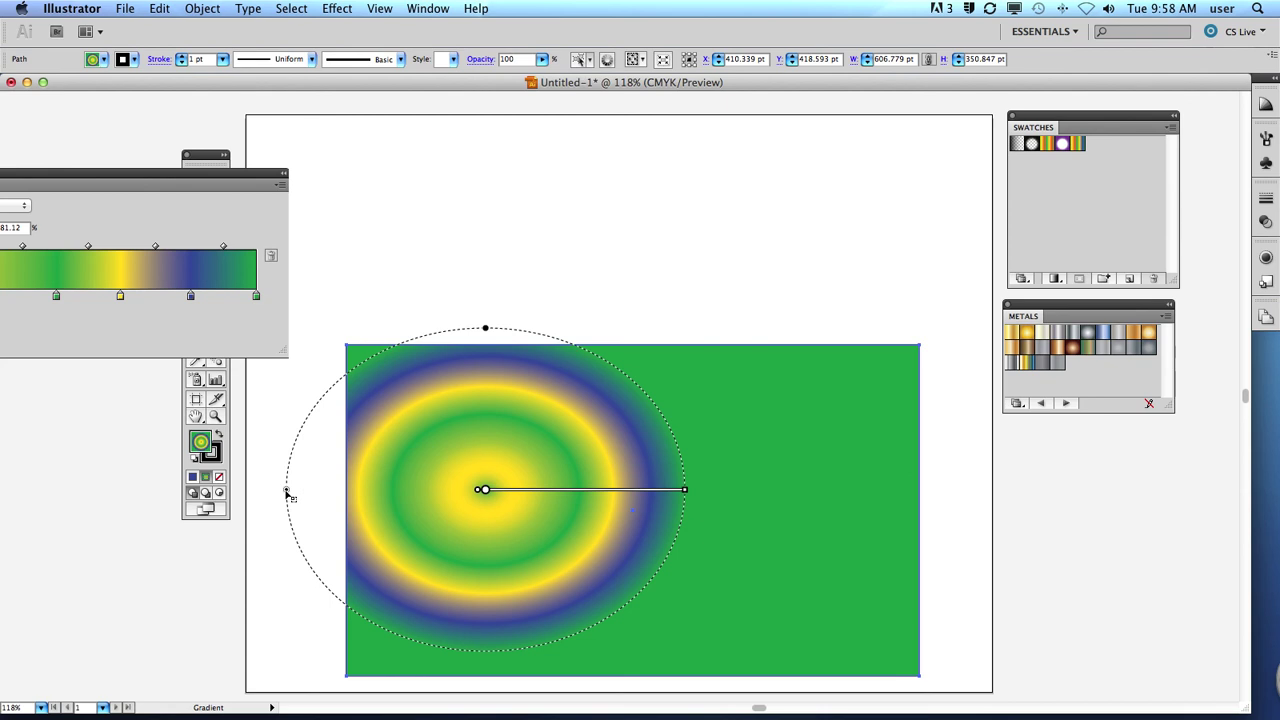
- Enlarge the radial gradient across most of the rectangle and flatten it into a wide ellipse
mouse_move(287, 493)
left_mouse_down()
mouse_move(404, 510)
mouse_move(271, 486)
mouse_move(384, 510)
mouse_move(358, 508)
left_mouse_up()
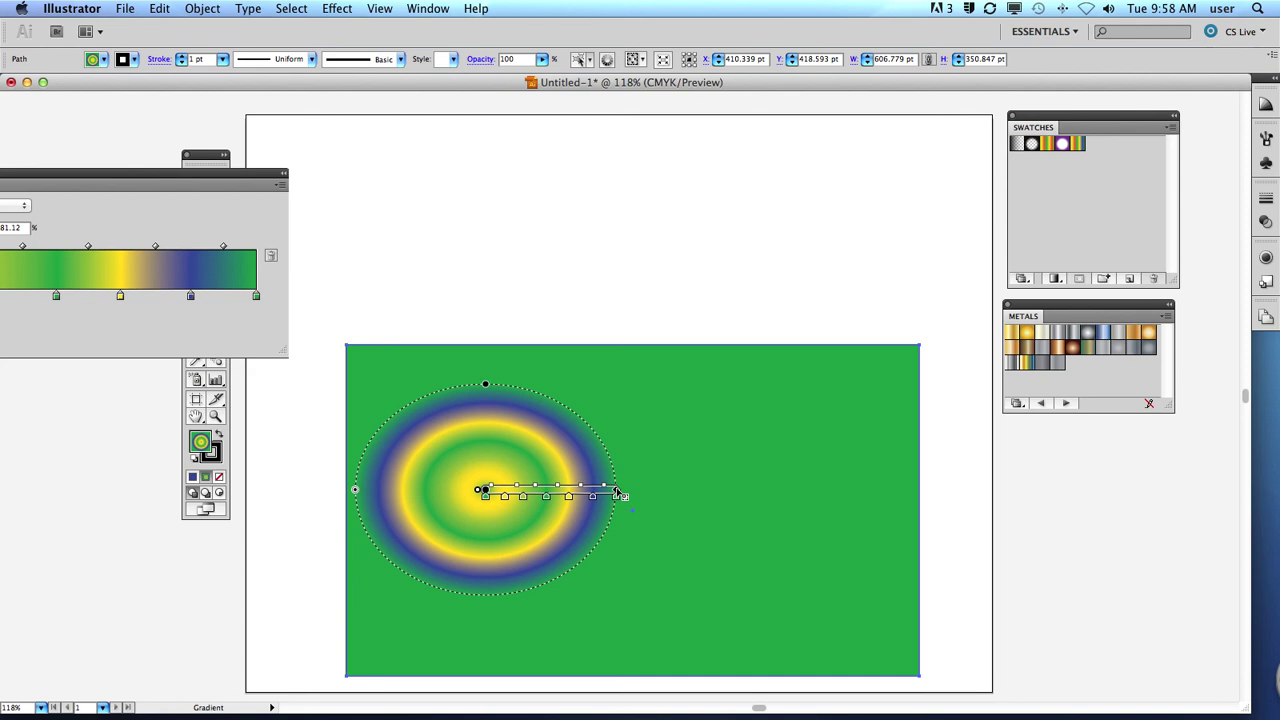
mouse_move(616, 490)
left_mouse_down()
mouse_move(776, 494)
mouse_move(741, 491)
left_mouse_up()
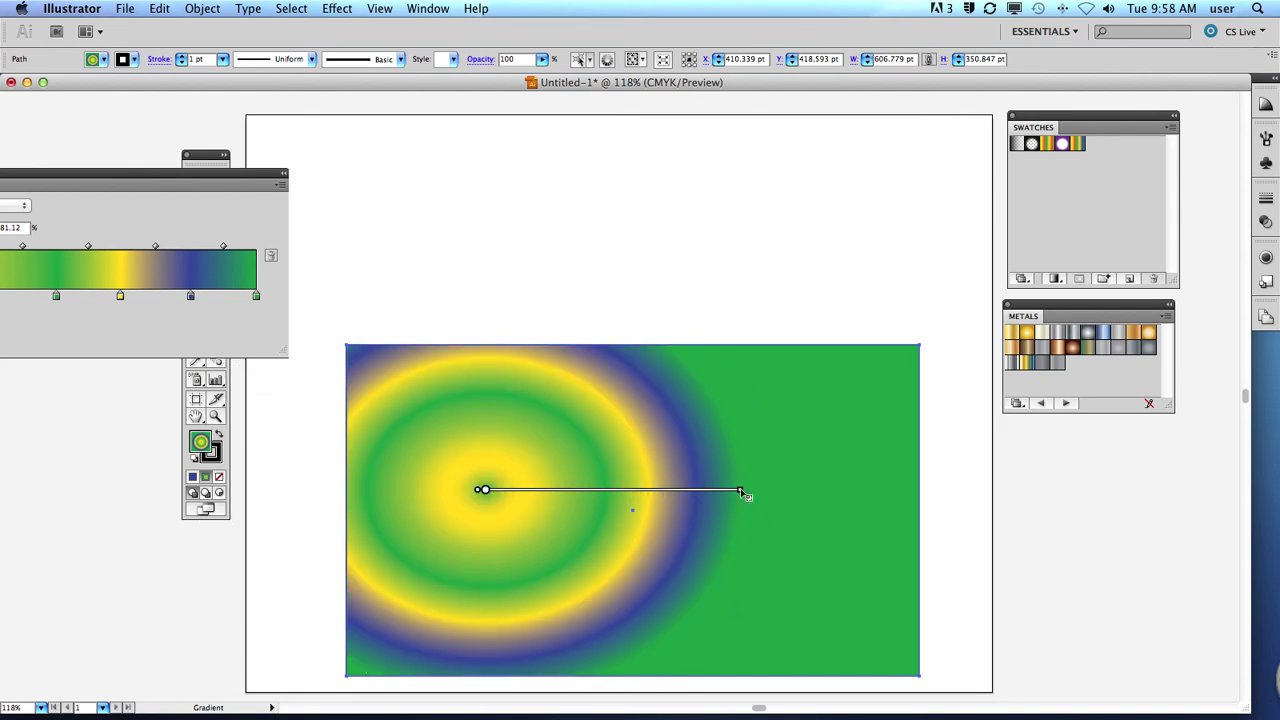
mouse_move(565, 469)
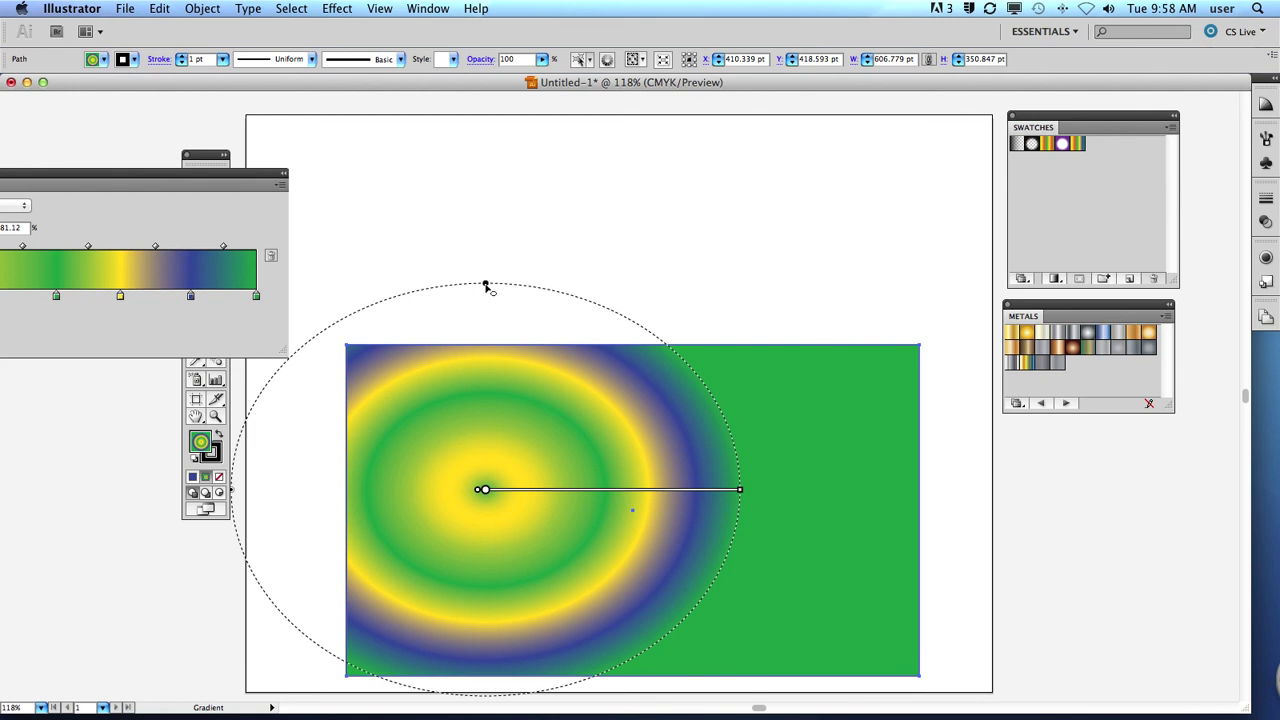
left_click_drag(487, 285, 490, 379)
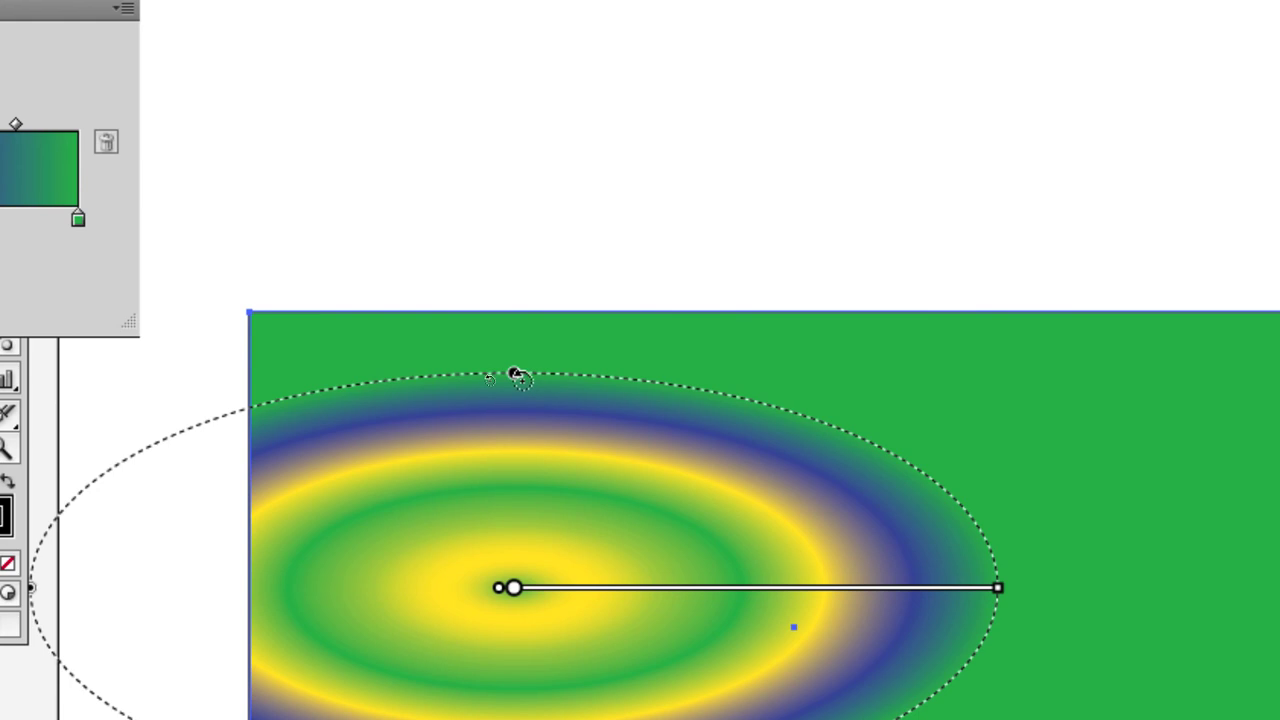
- Tilt the radial ellipse to slant up-right, shrink it, and move it down-left inside the rectangle
mouse_move(515, 375)
left_mouse_down()
mouse_move(597, 394)
mouse_move(680, 491)
mouse_move(681, 557)
left_mouse_up()
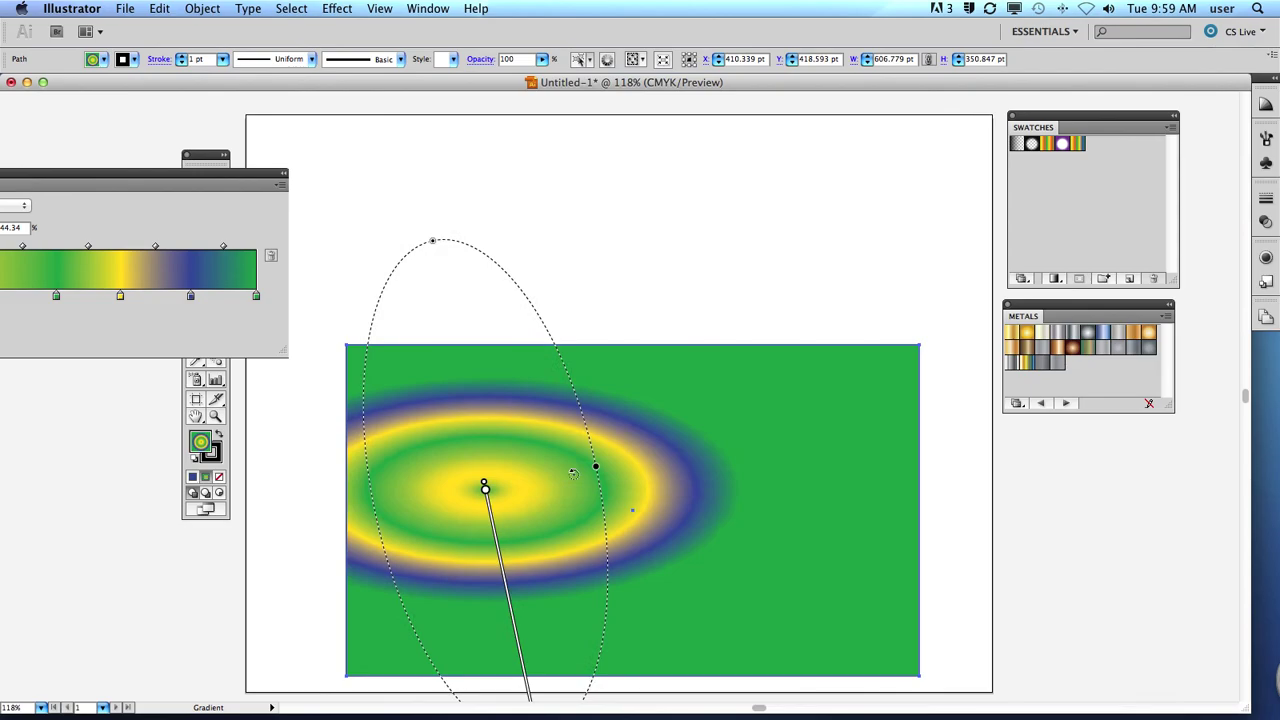
left_click_drag(572, 473, 572, 474)
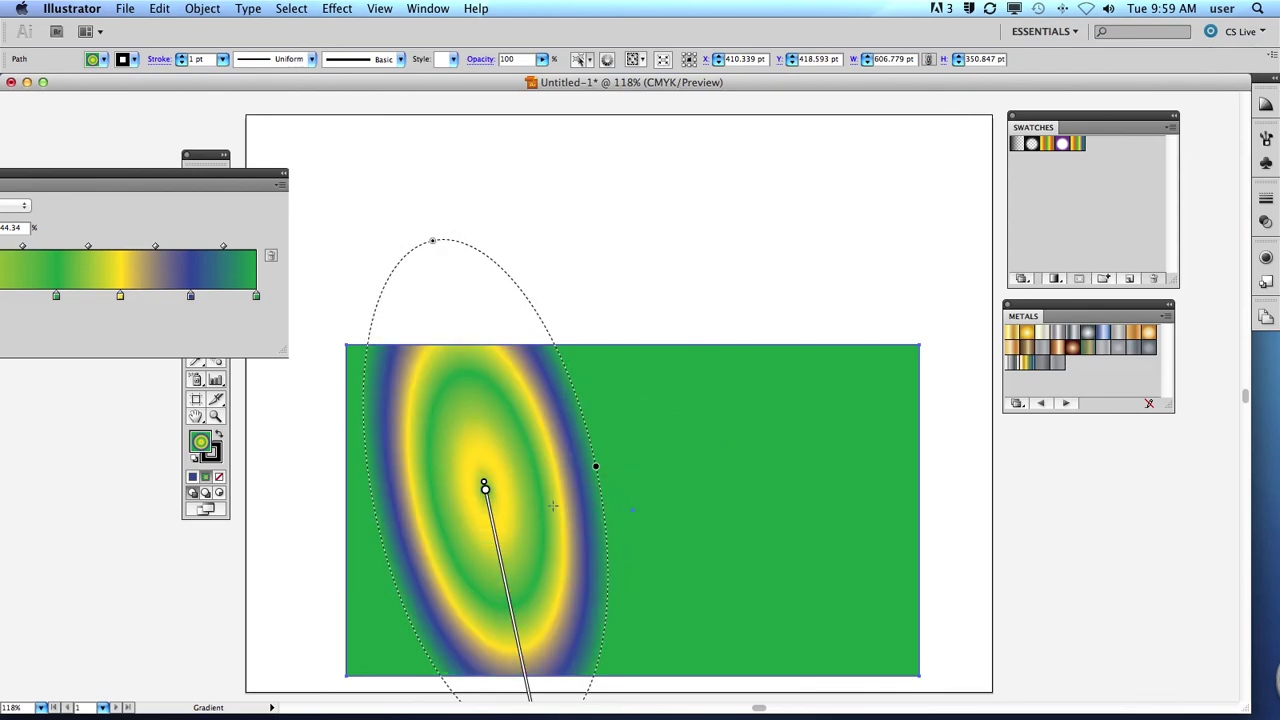
mouse_move(486, 487)
left_mouse_down()
mouse_move(566, 466)
mouse_move(692, 400)
mouse_move(694, 382)
left_mouse_up()
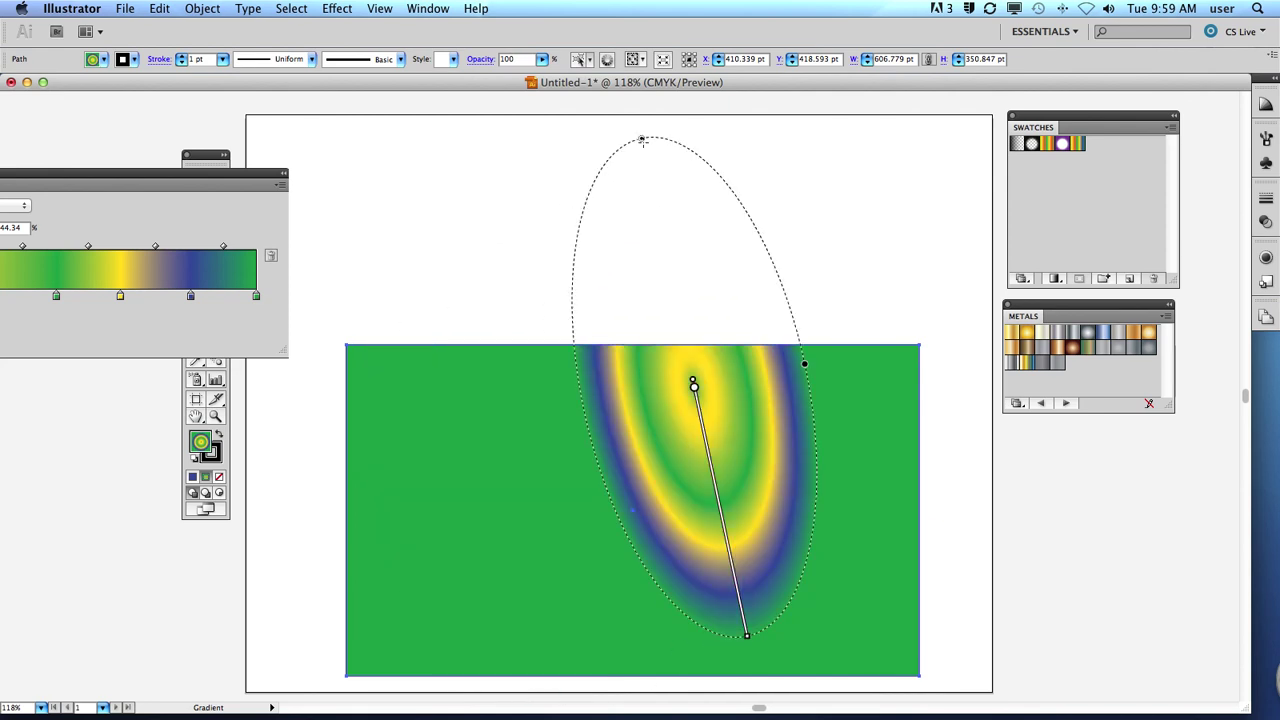
mouse_move(643, 140)
left_mouse_down()
mouse_move(666, 289)
mouse_move(626, 209)
left_mouse_up()
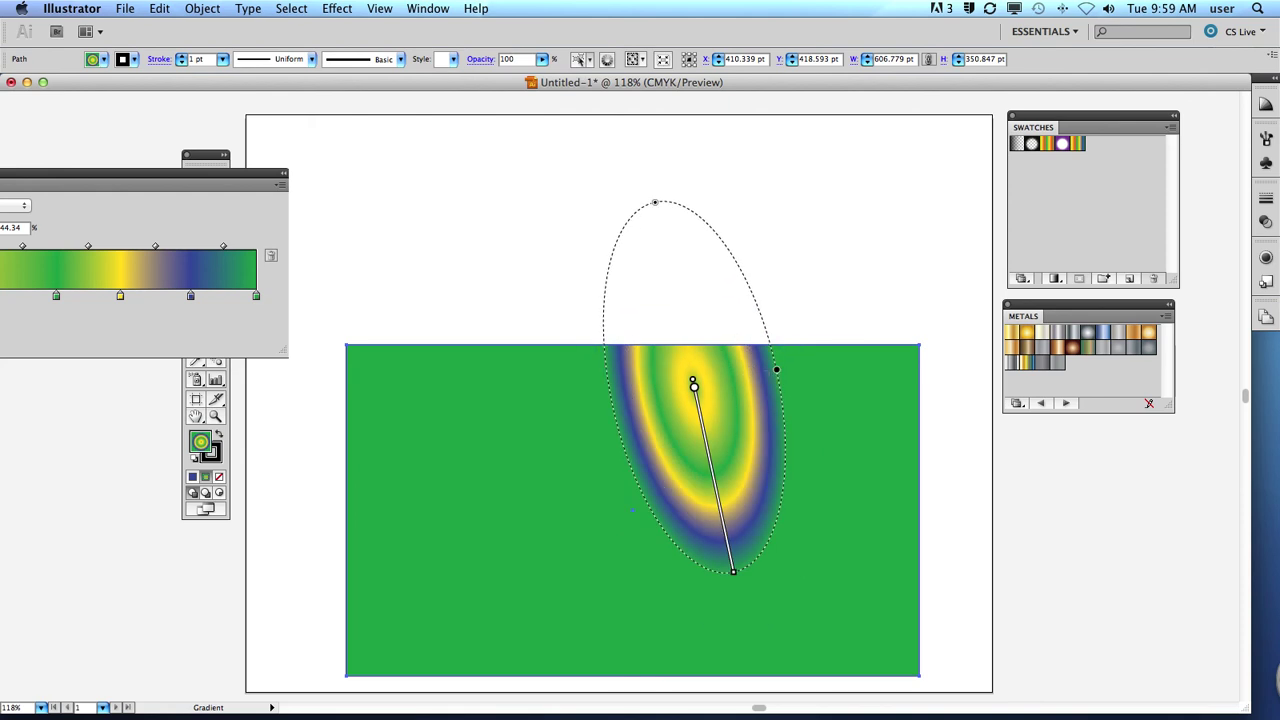
mouse_move(783, 376)
left_mouse_down()
mouse_move(820, 323)
mouse_move(703, 200)
mouse_move(545, 219)
mouse_move(580, 314)
mouse_move(597, 251)
mouse_move(766, 234)
mouse_move(828, 291)
mouse_move(743, 243)
mouse_move(606, 263)
mouse_move(611, 299)
mouse_move(627, 307)
left_mouse_up()
mouse_move(692, 388)
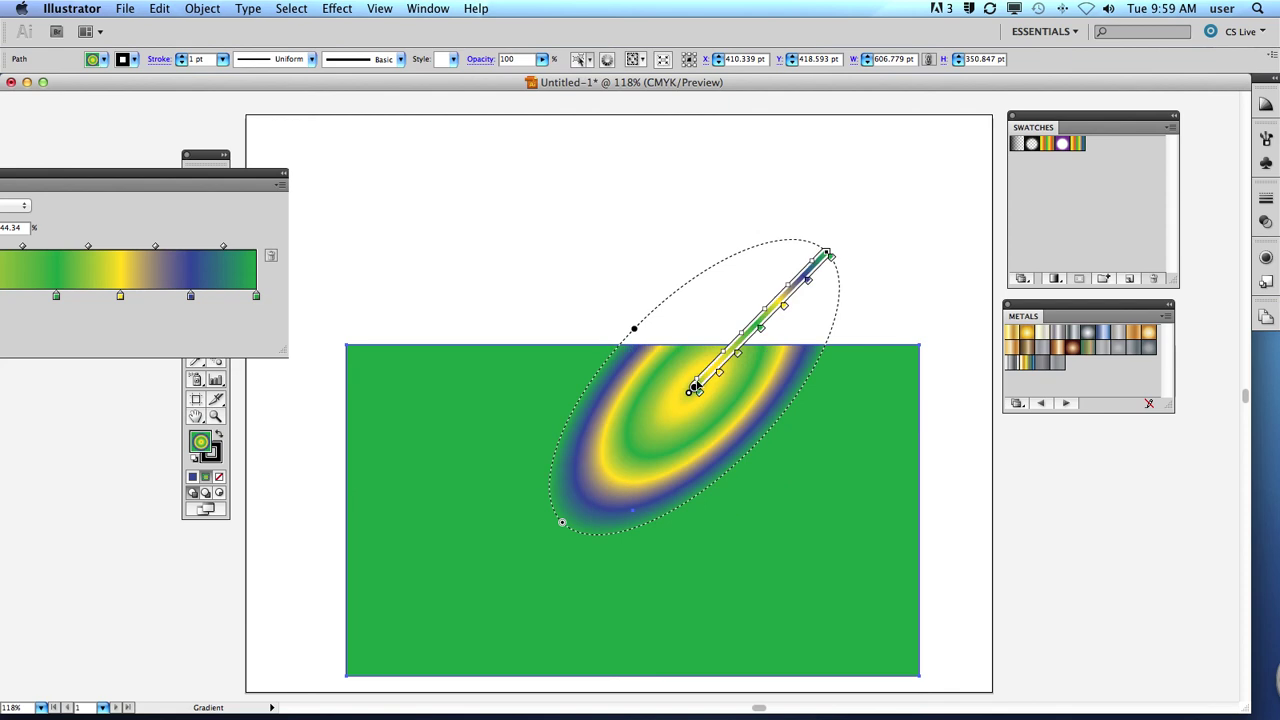
mouse_move(693, 390)
left_mouse_down()
mouse_move(649, 437)
mouse_move(606, 520)
mouse_move(536, 517)
left_mouse_up()
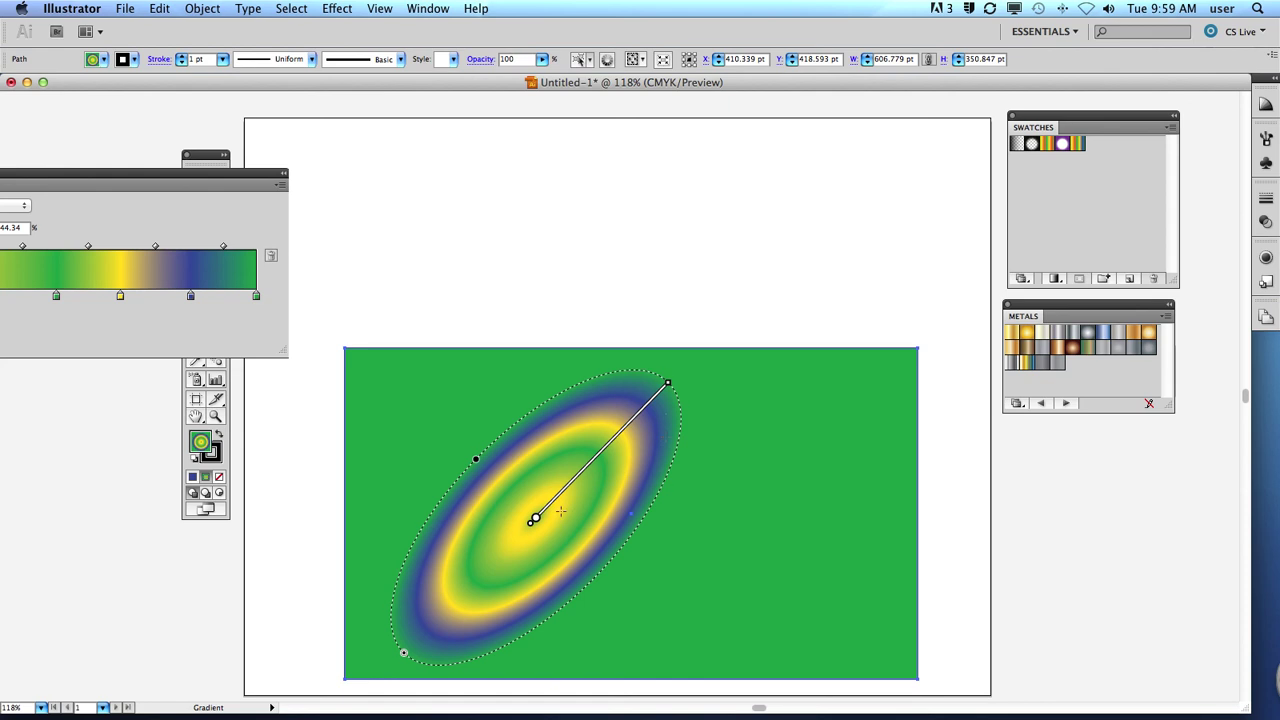
mouse_move(625, 432)
- Preview the gradient, then drag the Gradient panel into view showing 45.79° angle and 44.34% aspect
key("v")
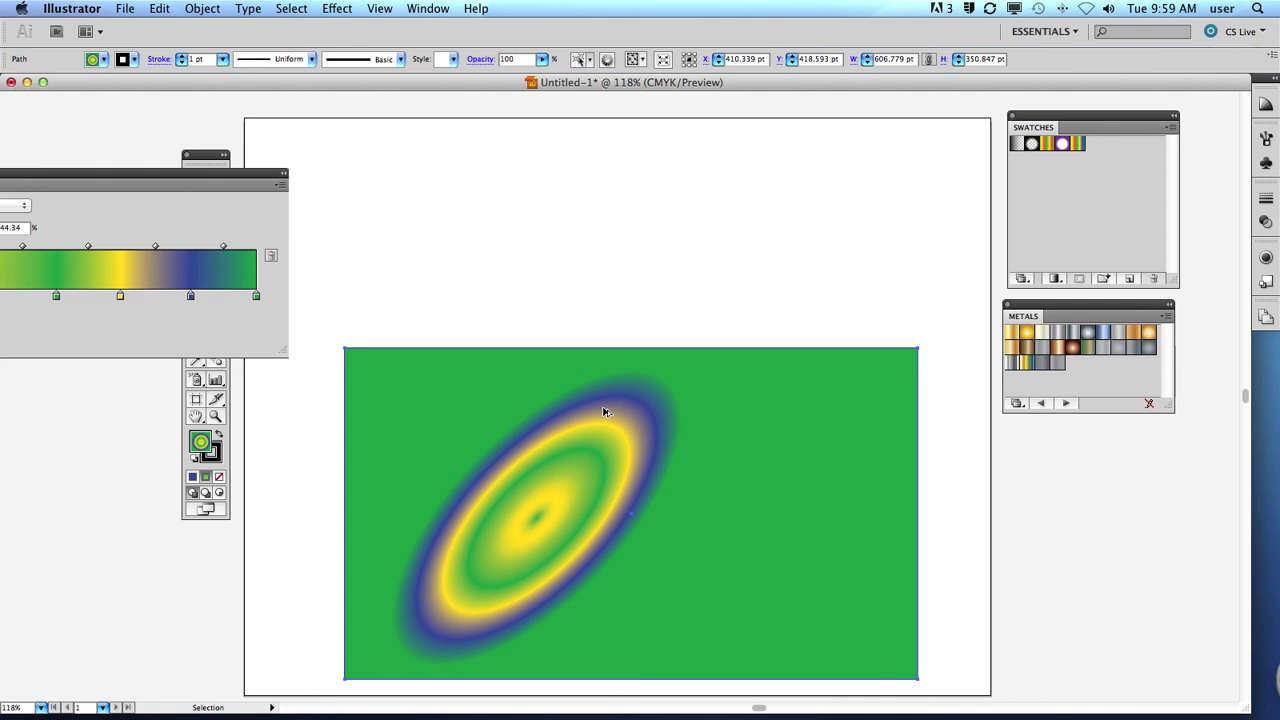
key("g")
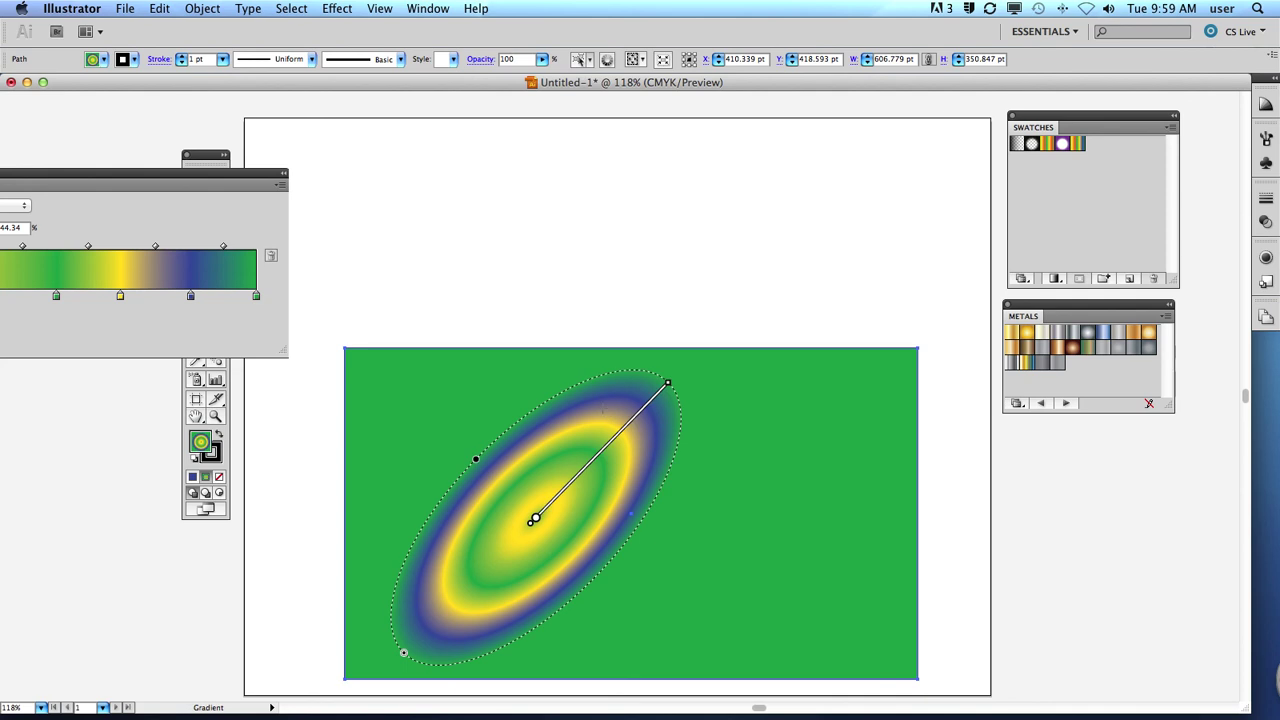
left_click_drag(162, 170, 560, 152)
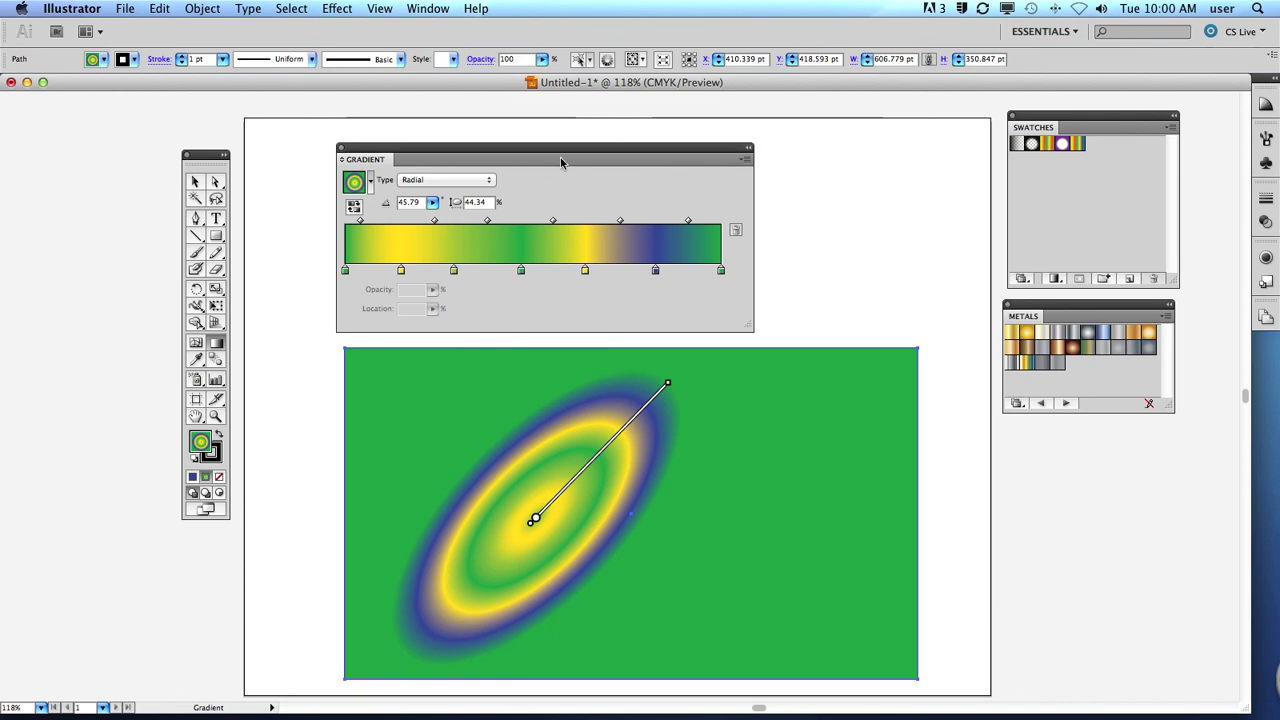
mouse_move(552, 702)
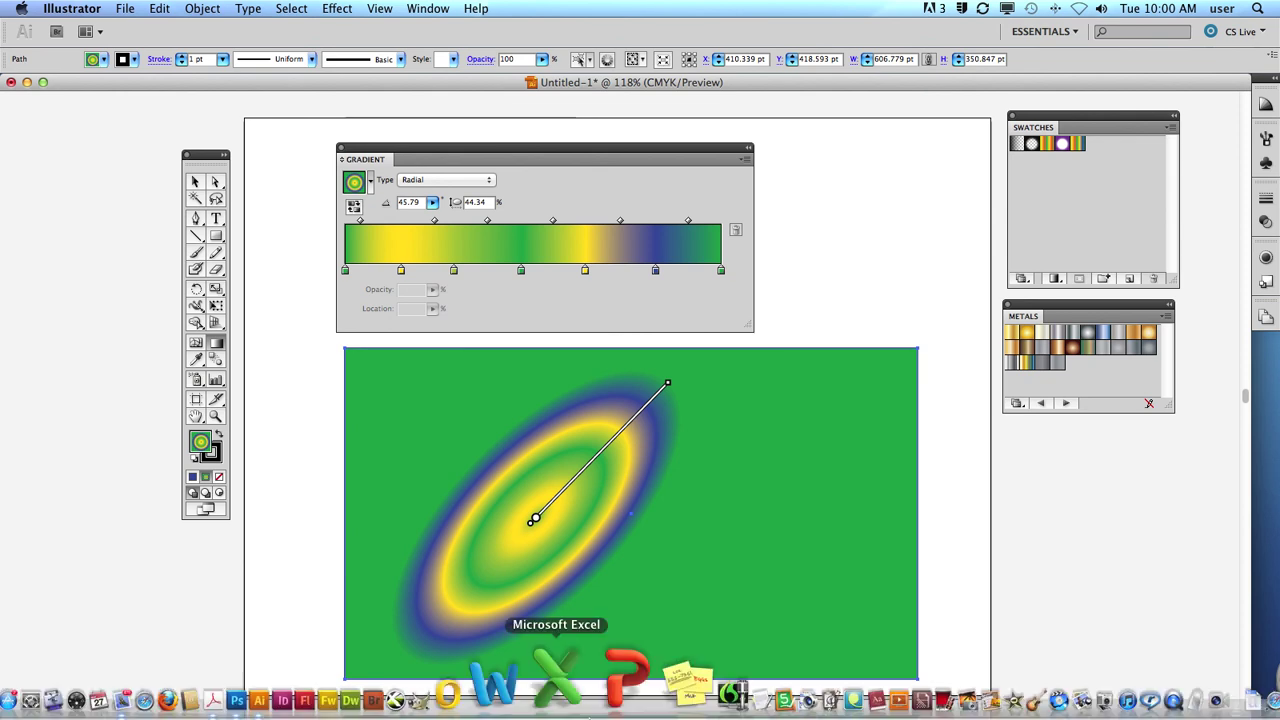